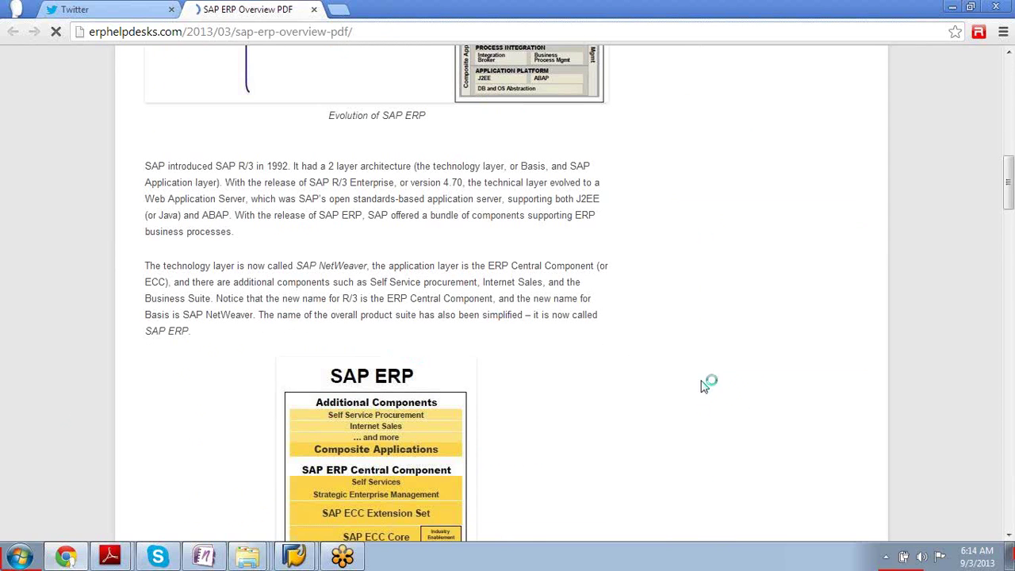
Scroll down until the whole Architecture of SAP ERP diagram is visible
left_click(1008, 536)
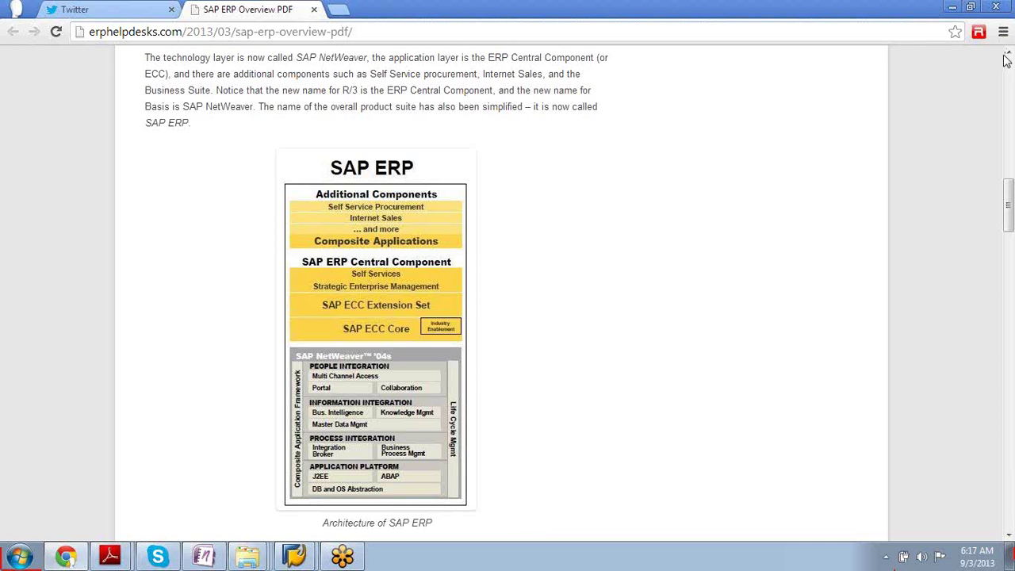
Scroll past the industry components table to the SAP Business Suite diagram and acronym definitions
scroll(1005, 60, "down", 3)
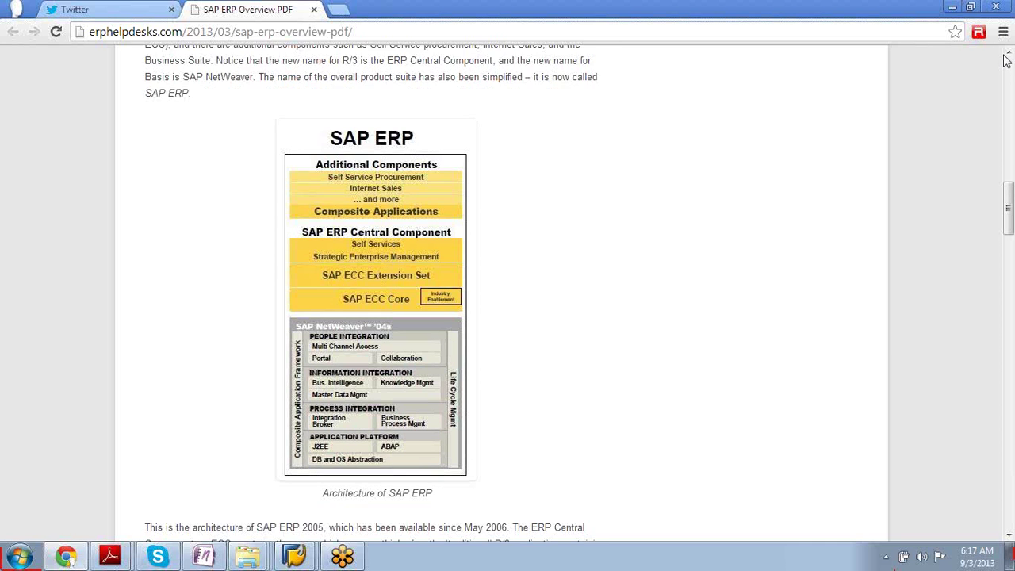
scroll(1005, 59, "down", 1)
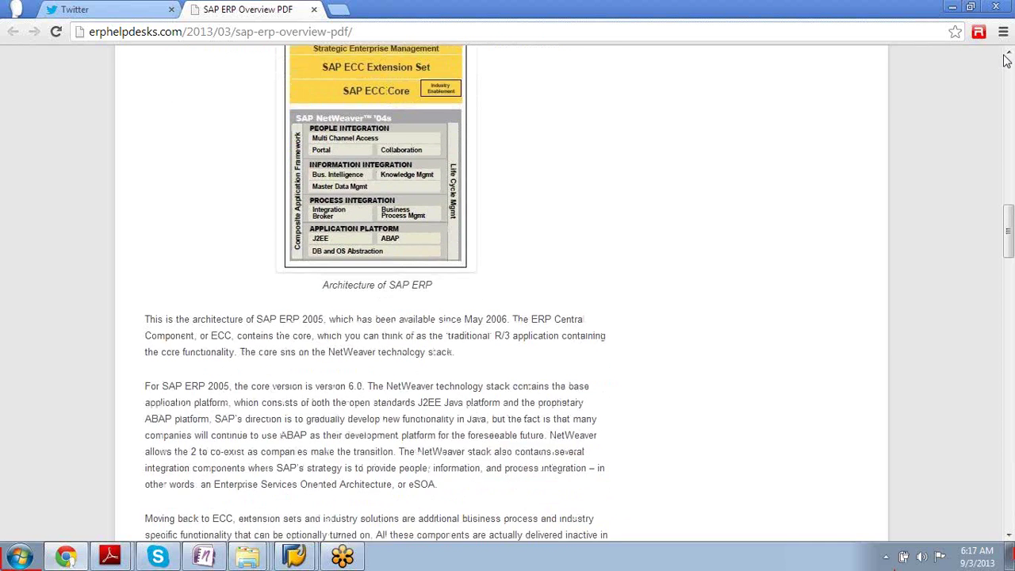
scroll(1005, 60, "down", 2)
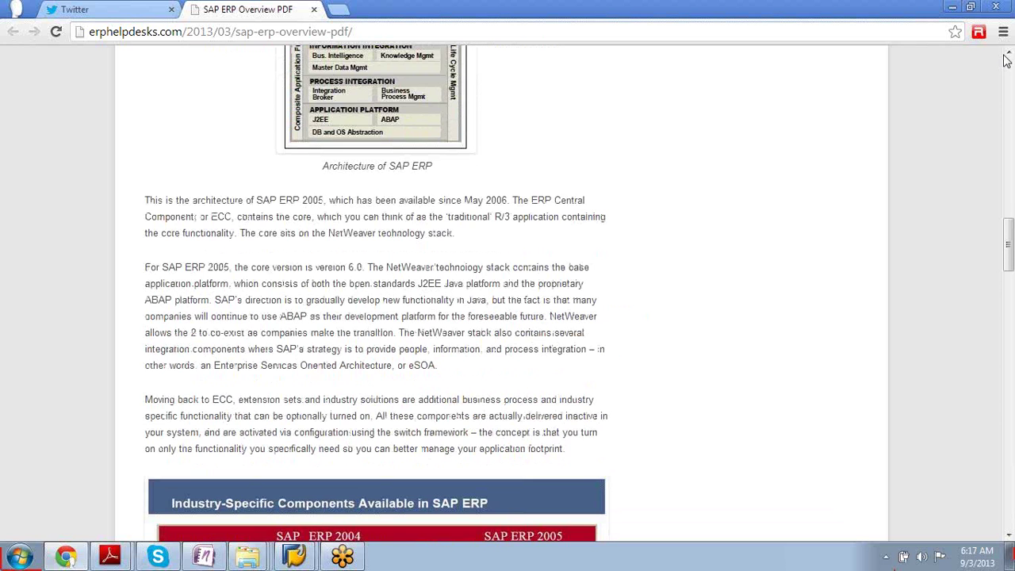
scroll(1005, 60, "down", 1)
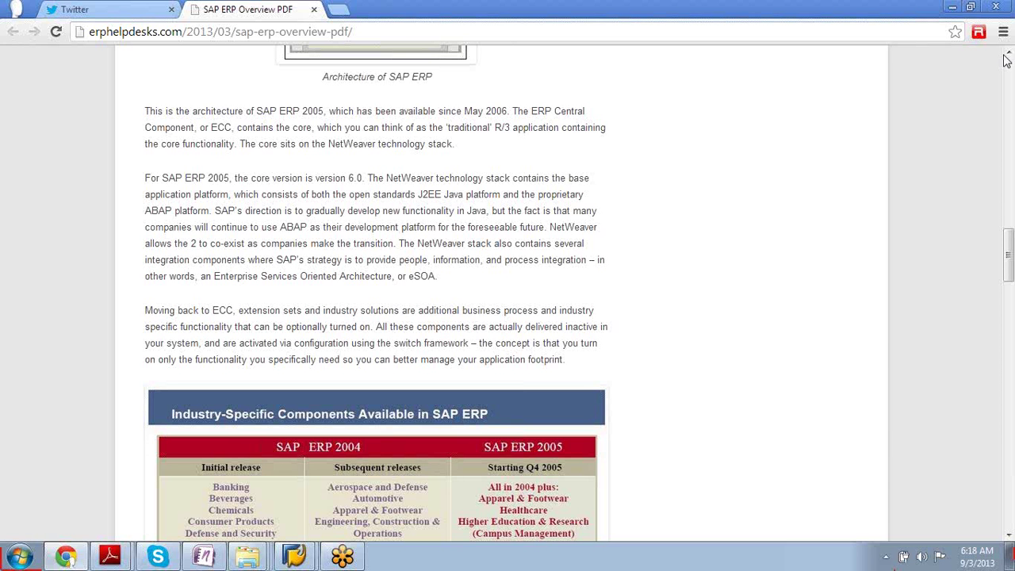
scroll(1005, 60, "down", 10)
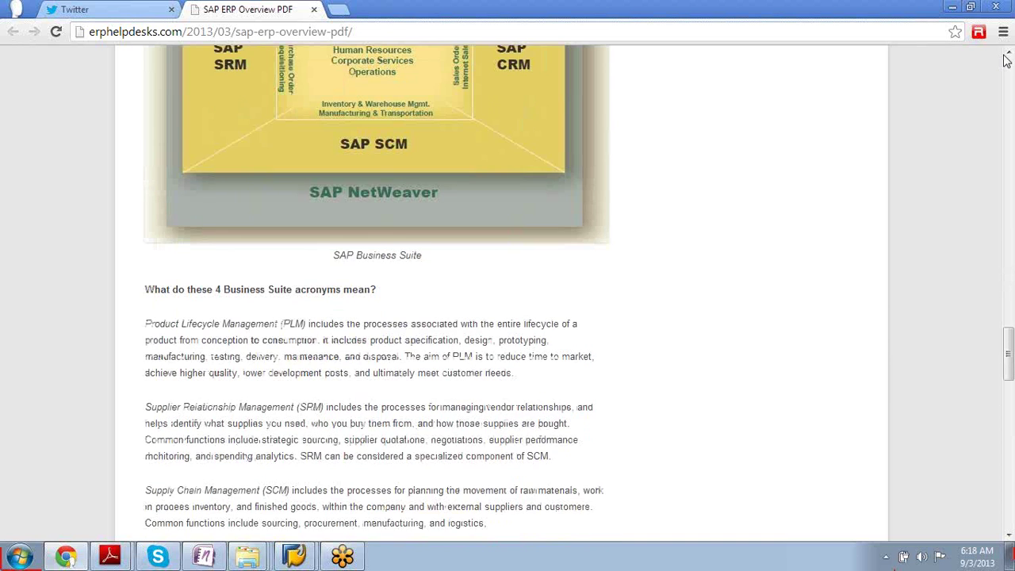
Adjust the page so the SAP Business Suite heading and its PLM, SRM, SCM, CRM diagram show
scroll(1005, 59, "down", 15)
scroll(1005, 60, "down", 1)
scroll(1005, 60, "up", 2)
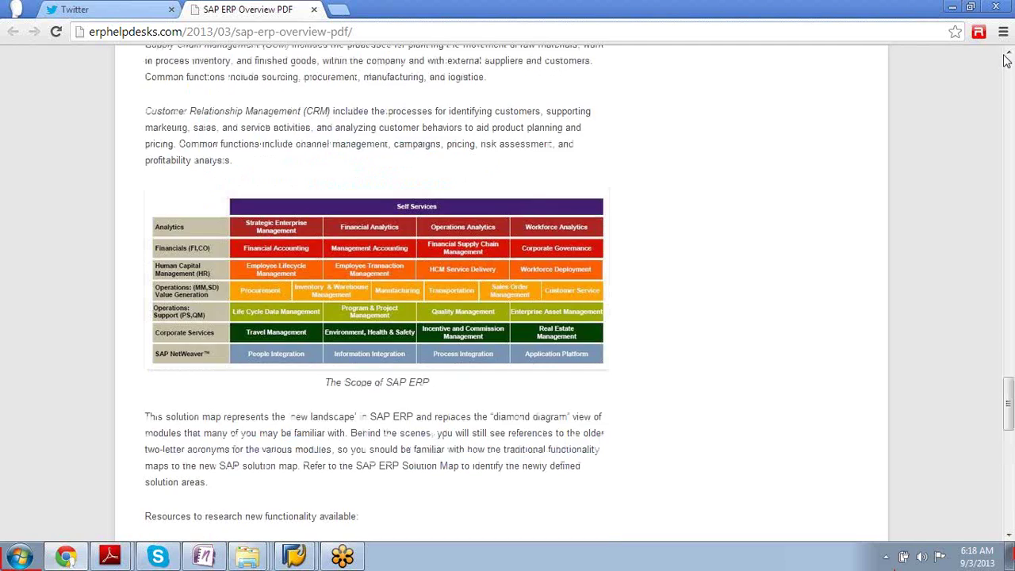
scroll(1005, 60, "up", 15)
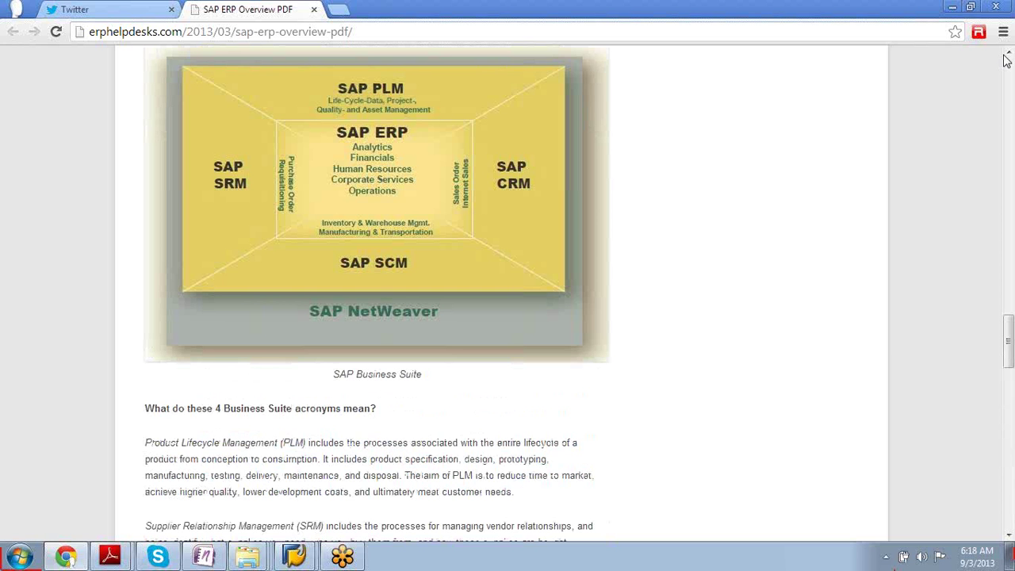
left_click(1004, 56)
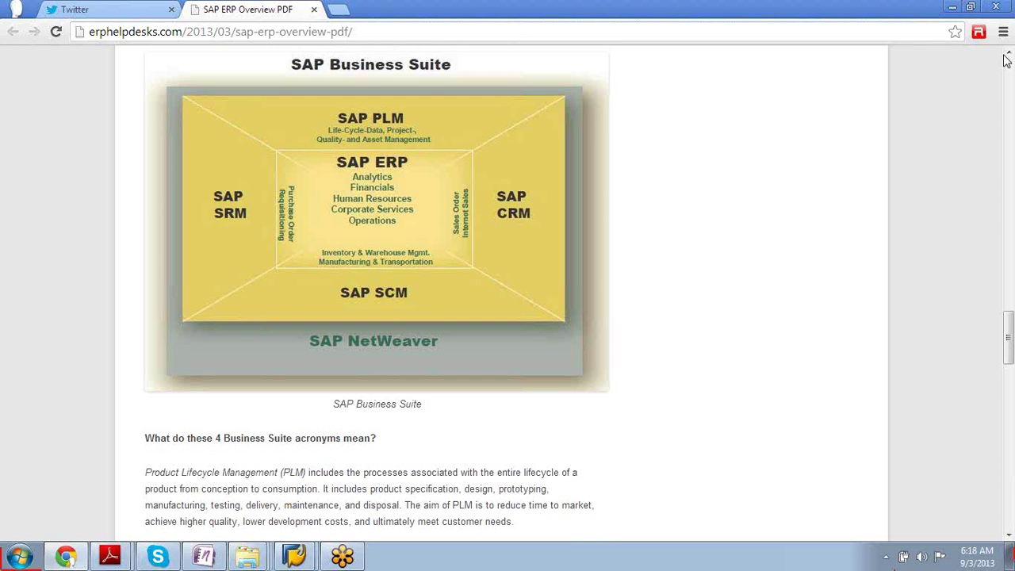
left_click(1006, 56)
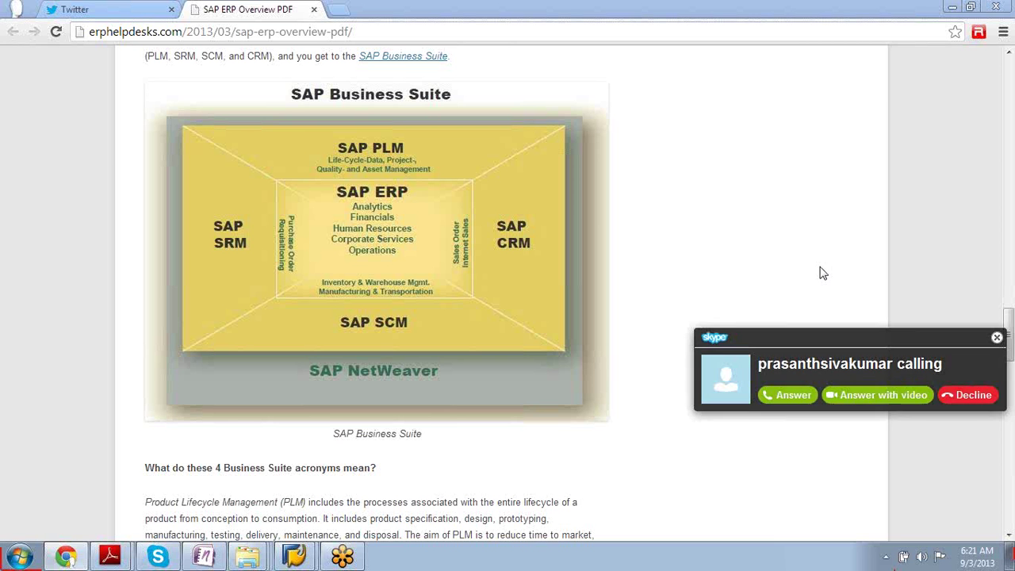
Answer the incoming Skype call and start sharing the screen with the caller
left_click(787, 394)
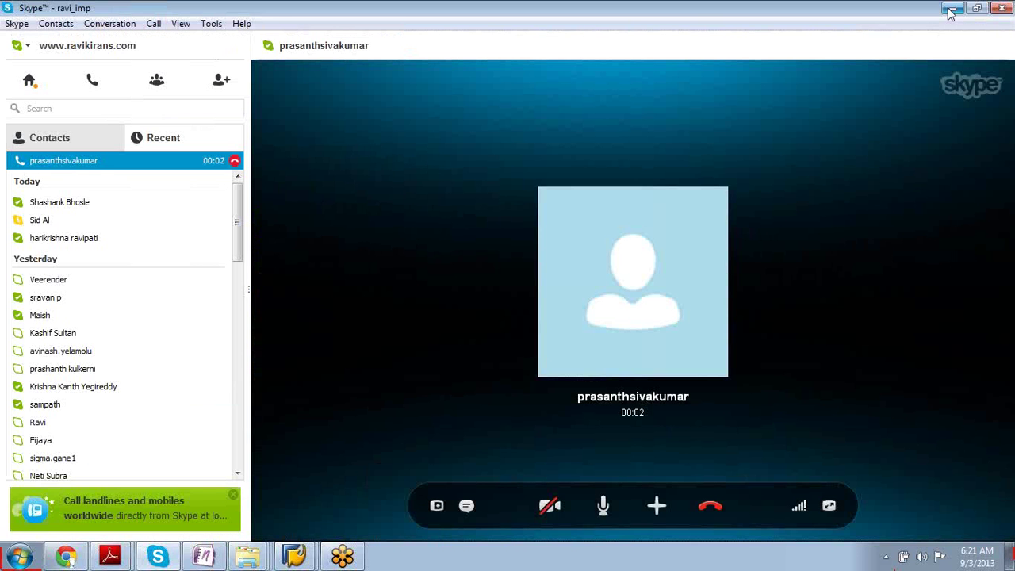
left_click(658, 508)
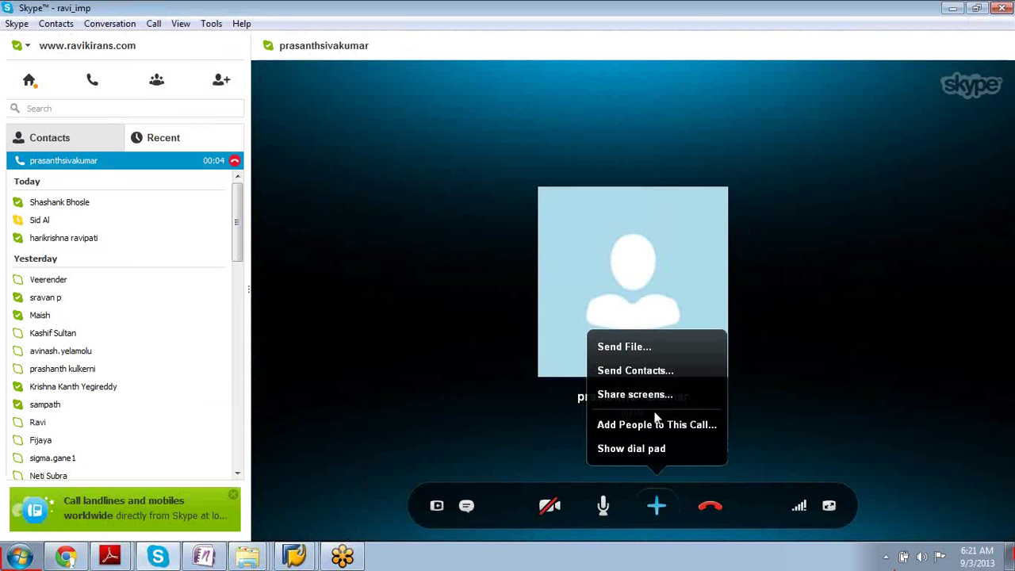
left_click(651, 392)
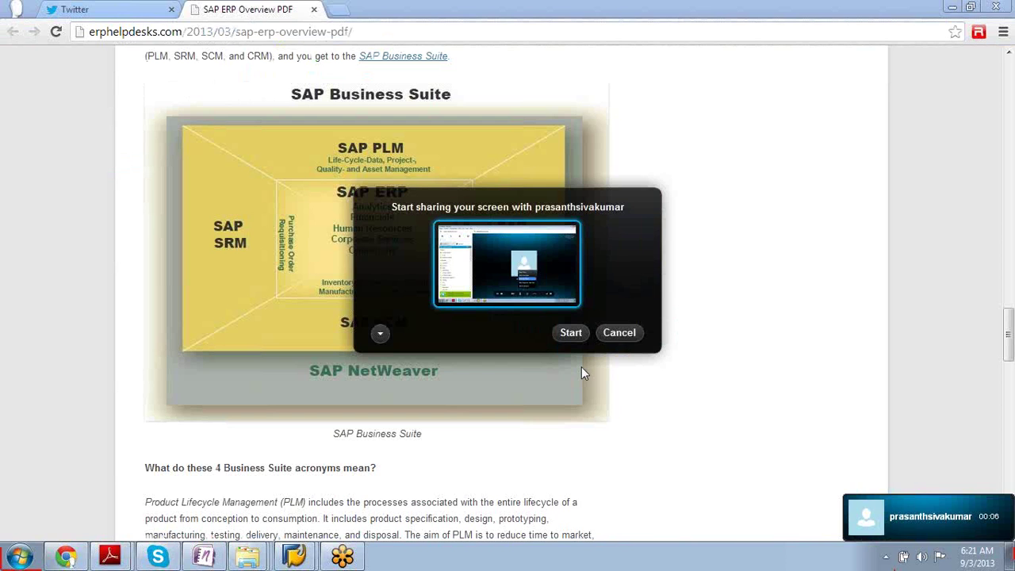
left_click(571, 333)
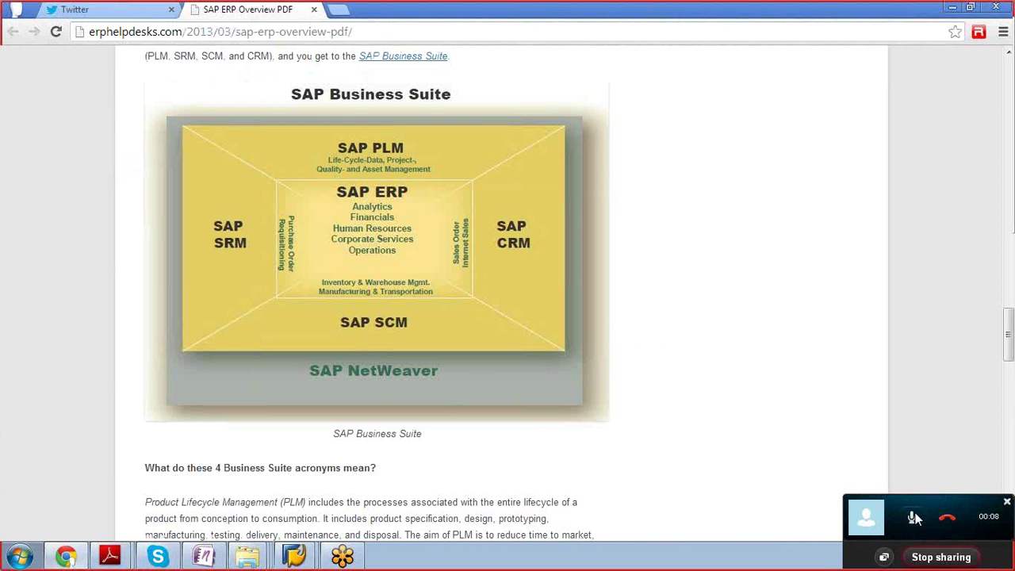
Close the call monitor and minimize the Skype call window to return to the article
left_click(1006, 503)
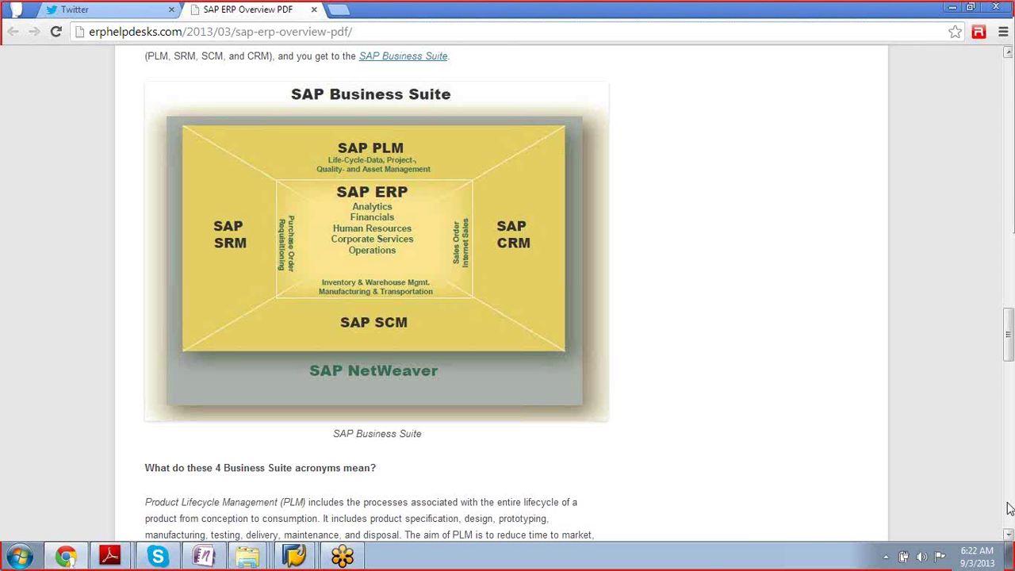
left_click(157, 558)
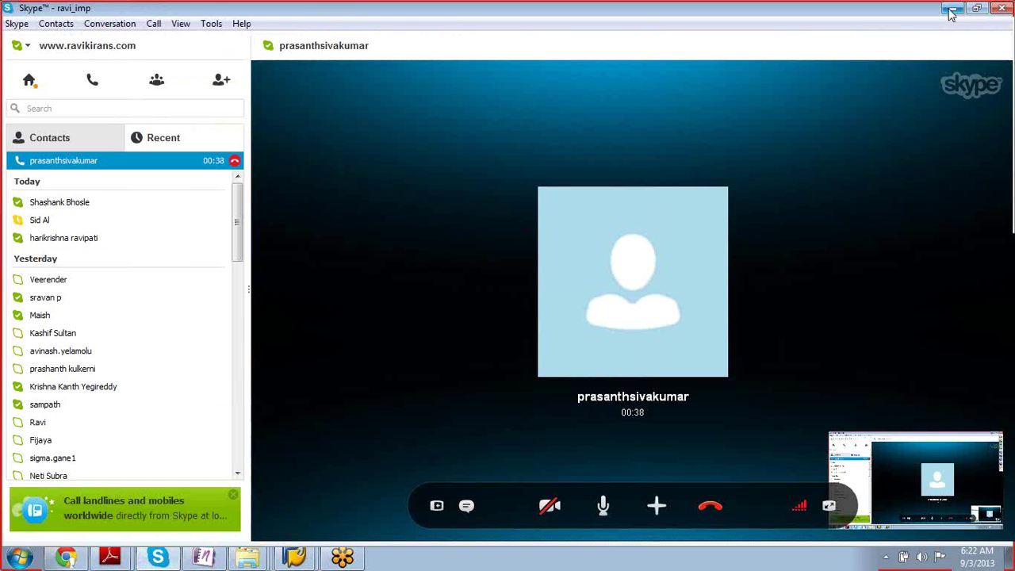
left_click(951, 12)
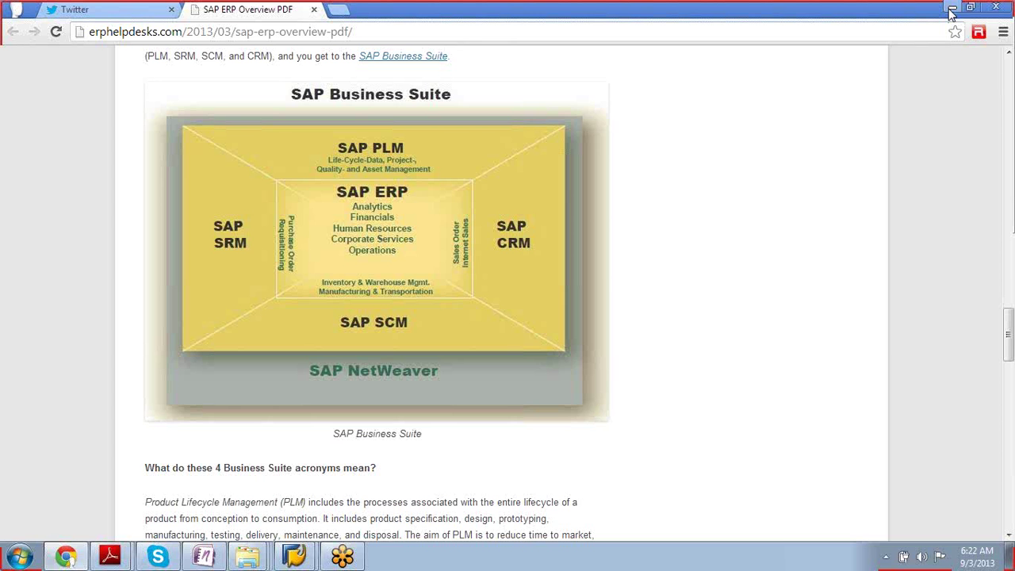
scroll(951, 14, "up", 15)
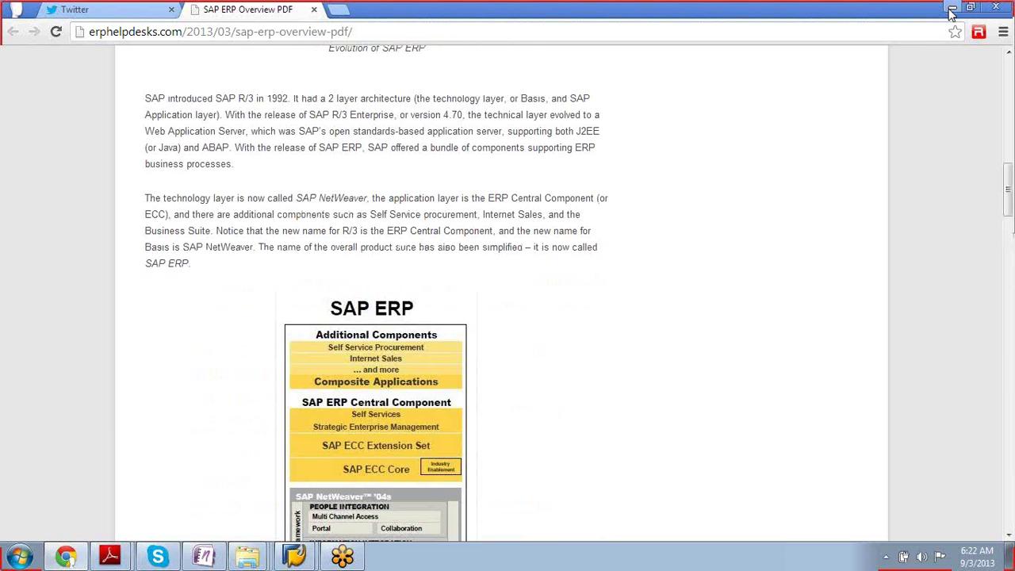
Scroll up to the Evolution of SAP ERP diagram and bring Skype to the front
scroll(951, 14, "up", 5)
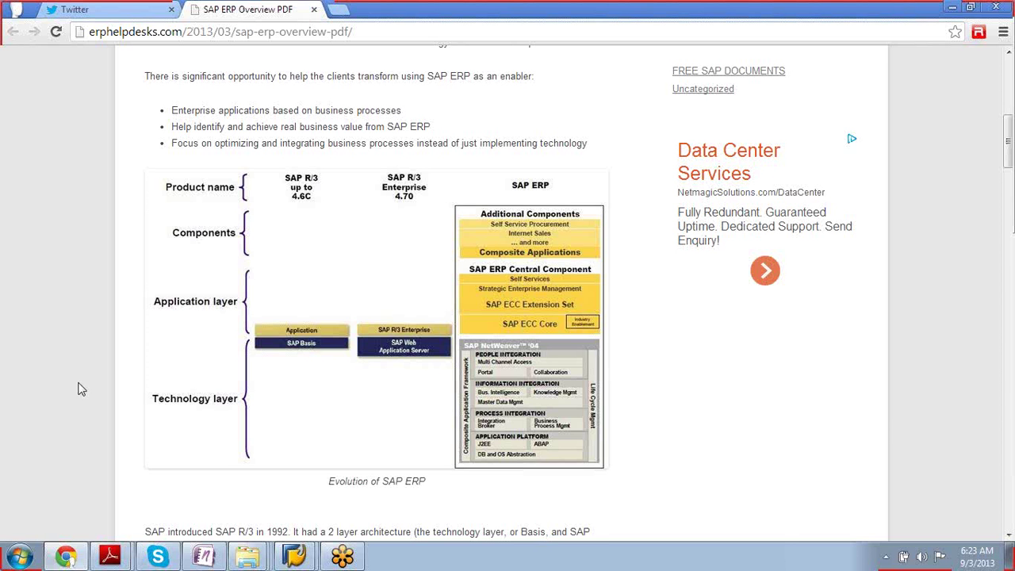
left_click(152, 557)
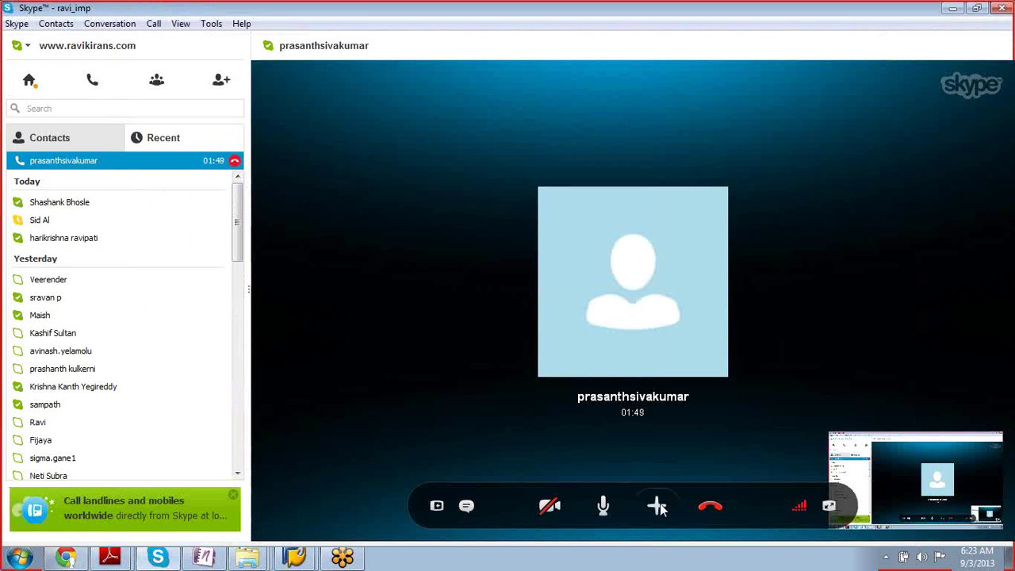
Minimize the Skype call window while the screen share keeps running
left_click(658, 505)
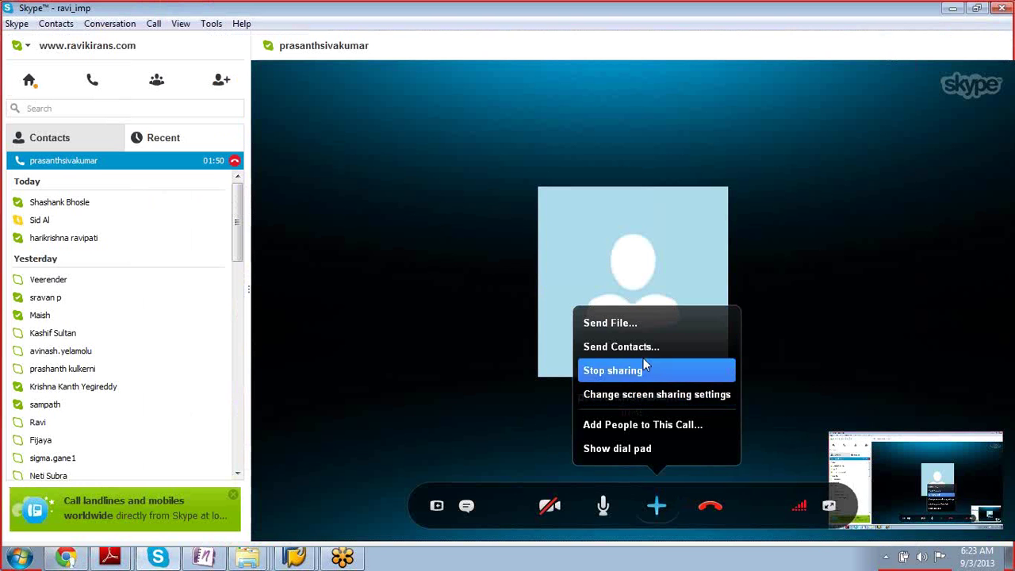
left_click(883, 280)
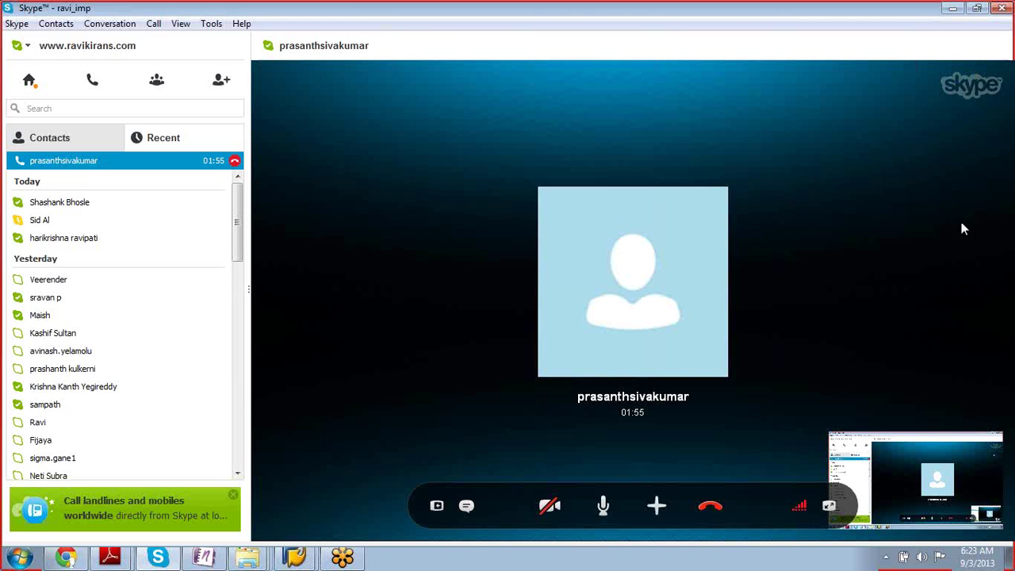
left_click(950, 8)
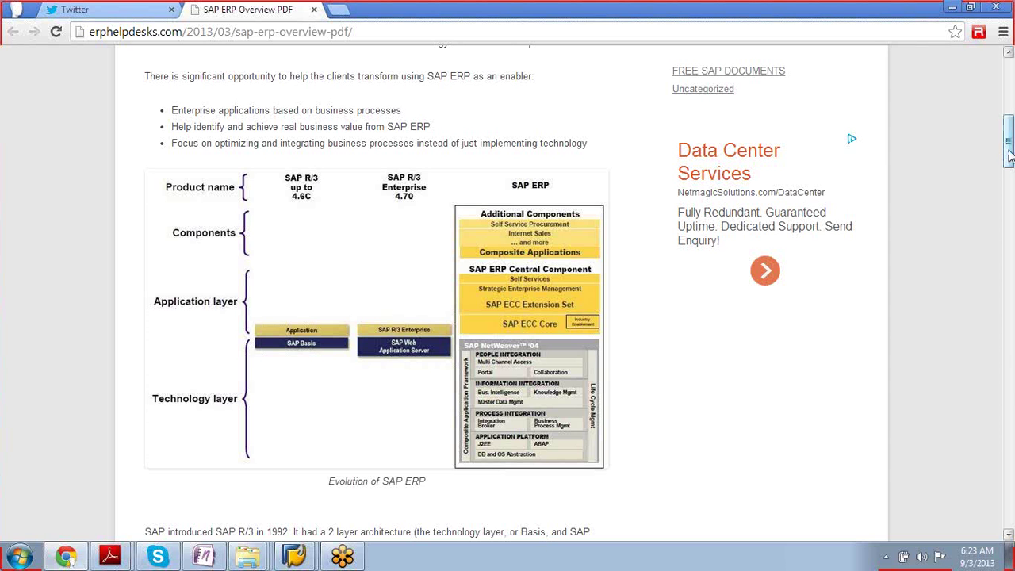
Scroll through the SAP ERP article, then minimize Chrome and the TASD40_1.pdf reader
left_click_drag(1010, 157, 993, 424)
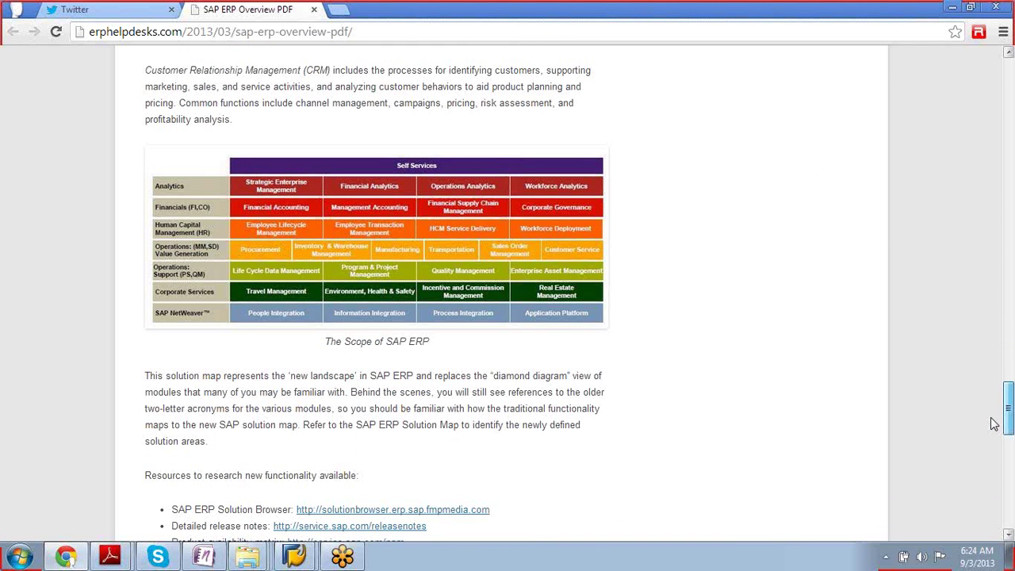
left_click_drag(994, 424, 994, 426)
left_click_drag(991, 446, 1010, 166)
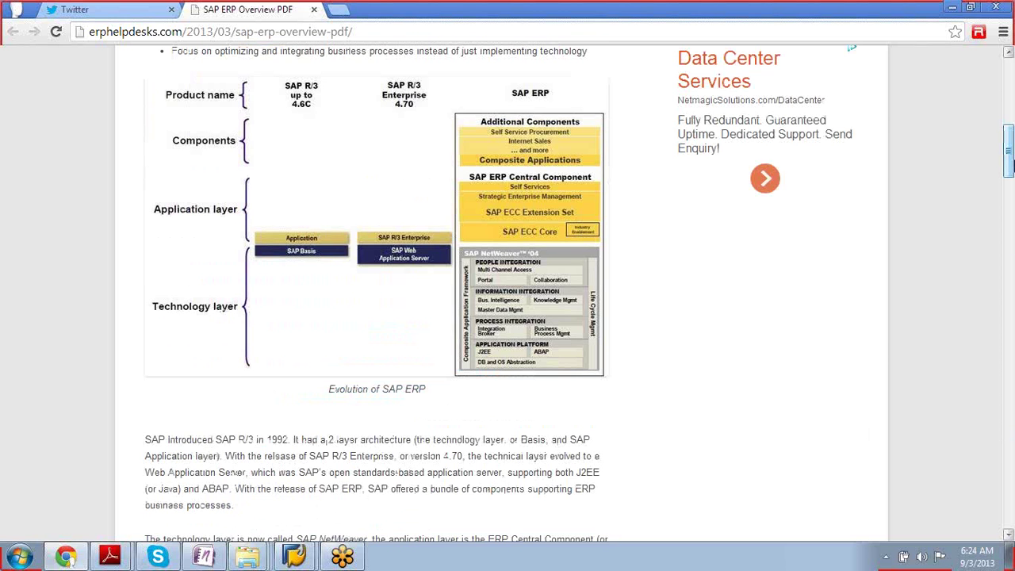
left_click(953, 8)
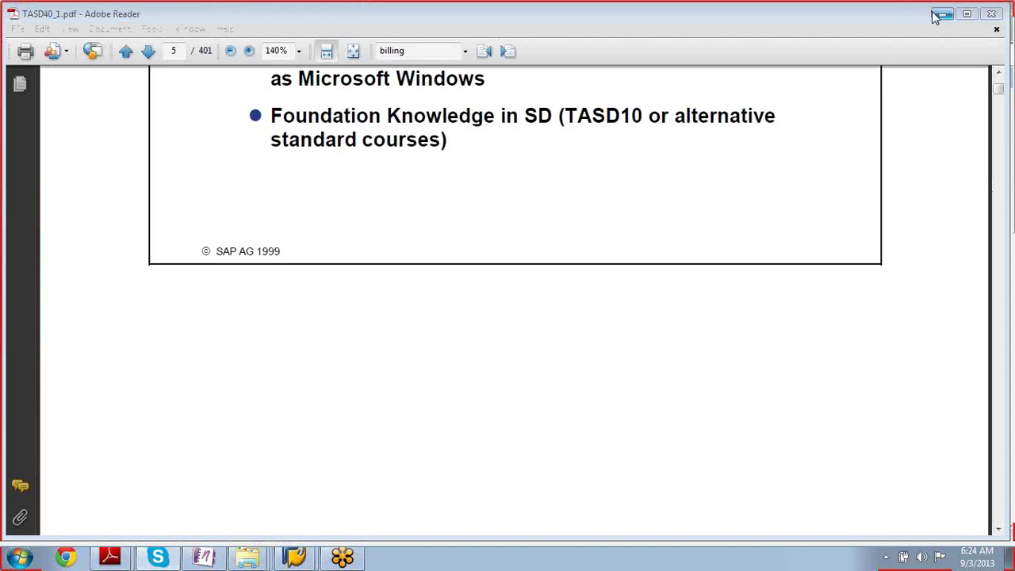
left_click(936, 17)
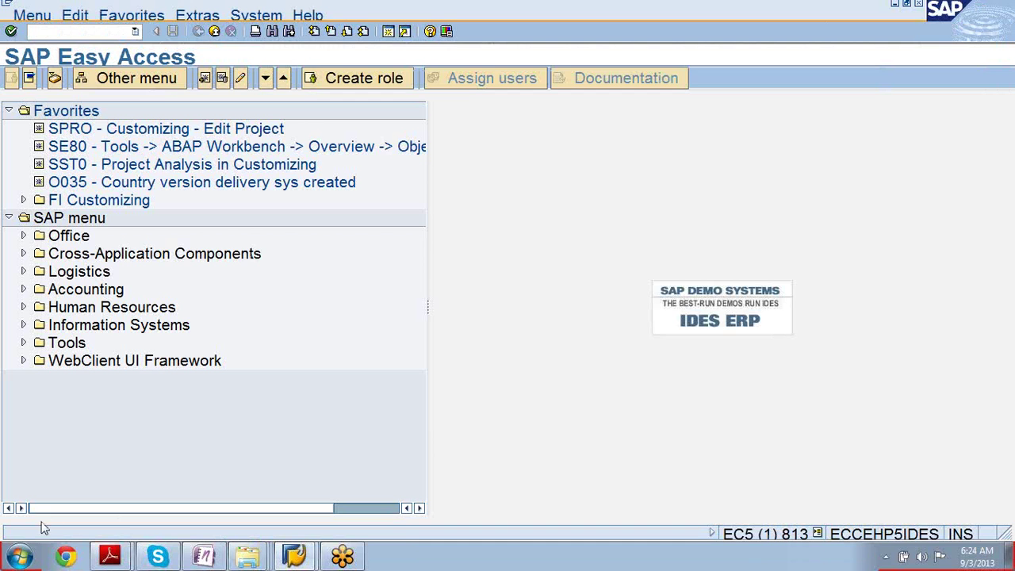
Open the Windows Start menu over the SAP Easy Access screen
left_click(22, 559)
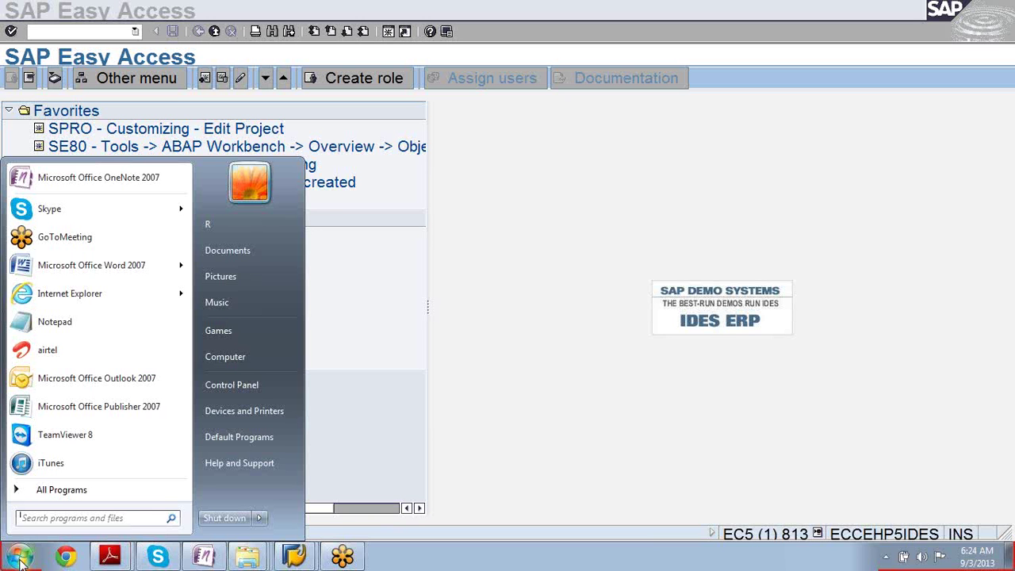
Dismiss the Start menu by clicking the empty SAP menu tree area
left_click(399, 398)
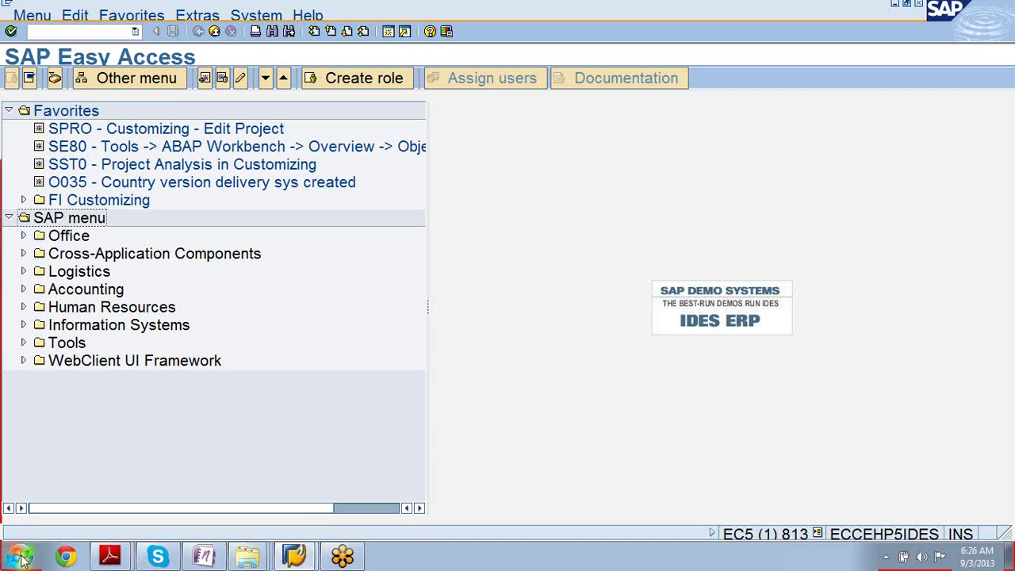
Launch TeamViewer 8 from the Start menu and select this computer's Your ID value
left_click(20, 559)
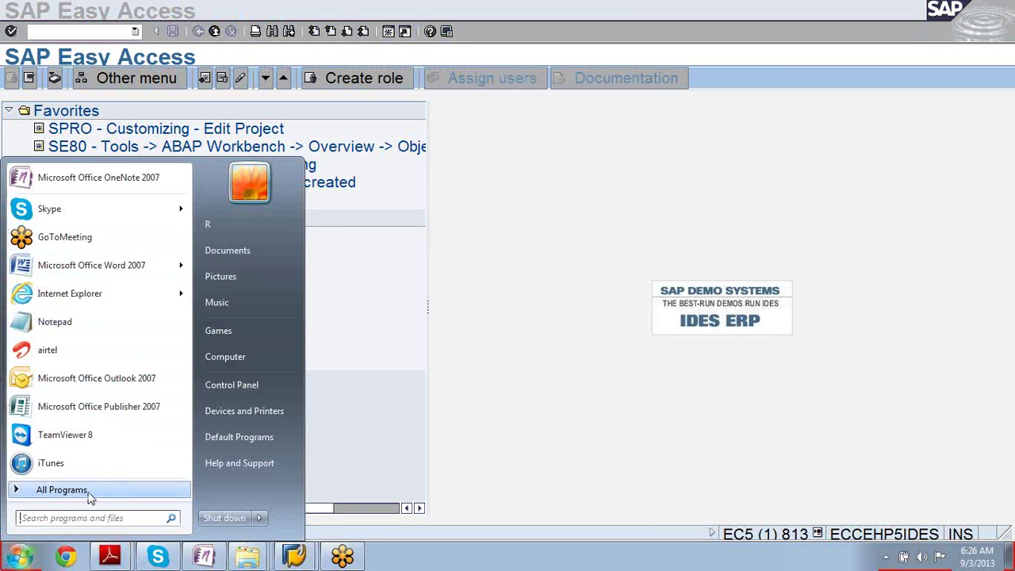
left_click(71, 437)
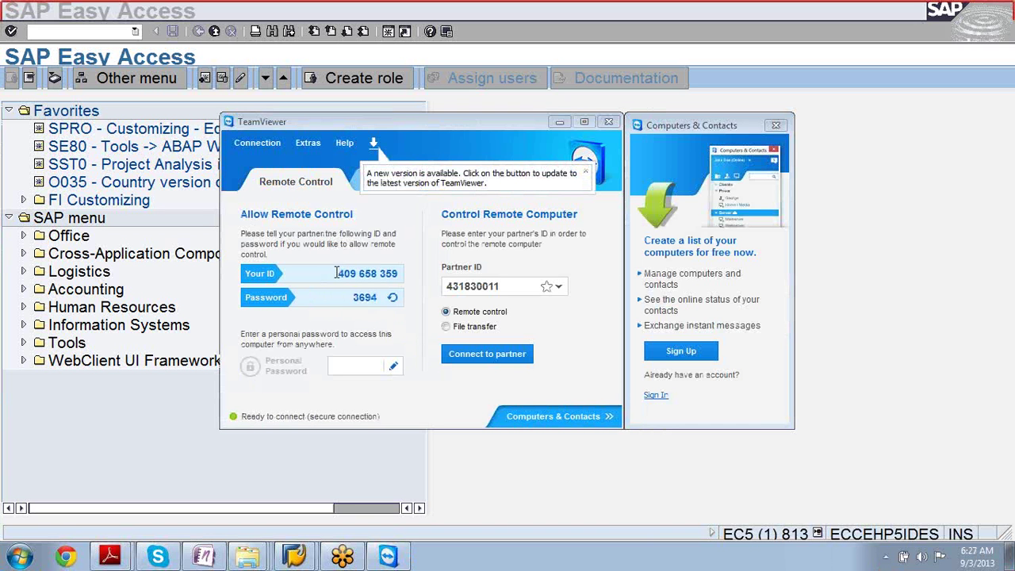
left_click(339, 272)
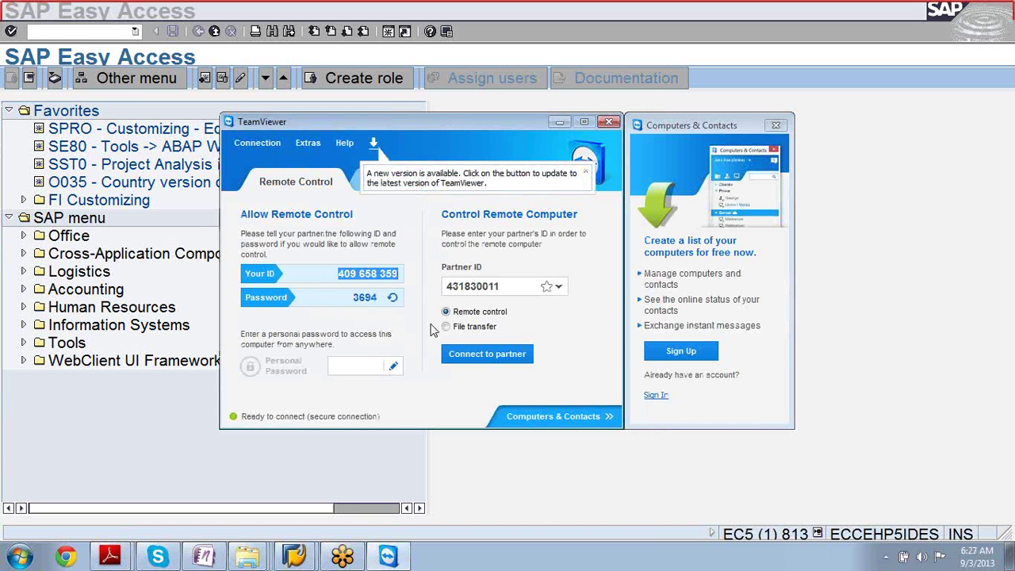
mouse_move(301, 547)
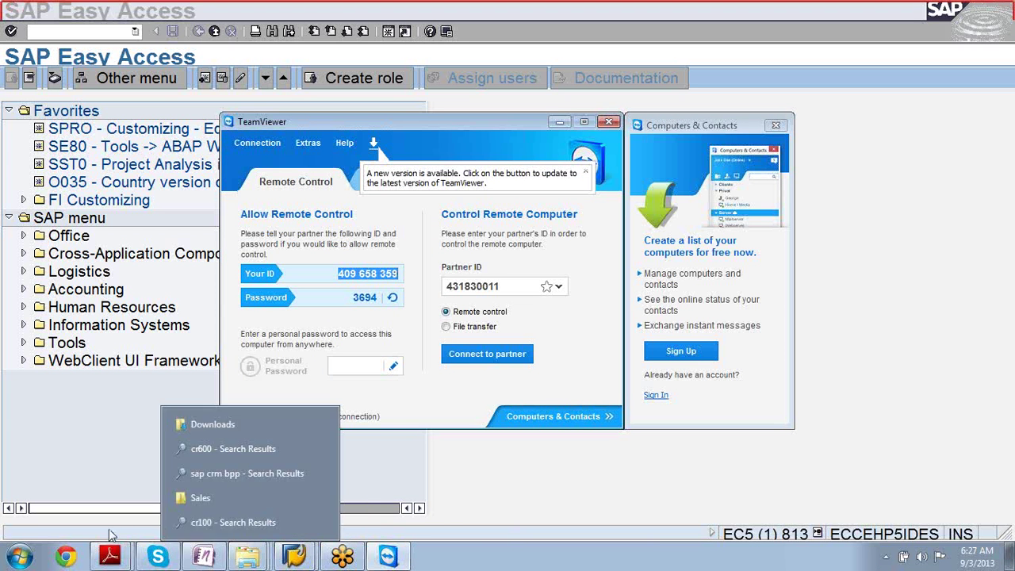
mouse_move(157, 559)
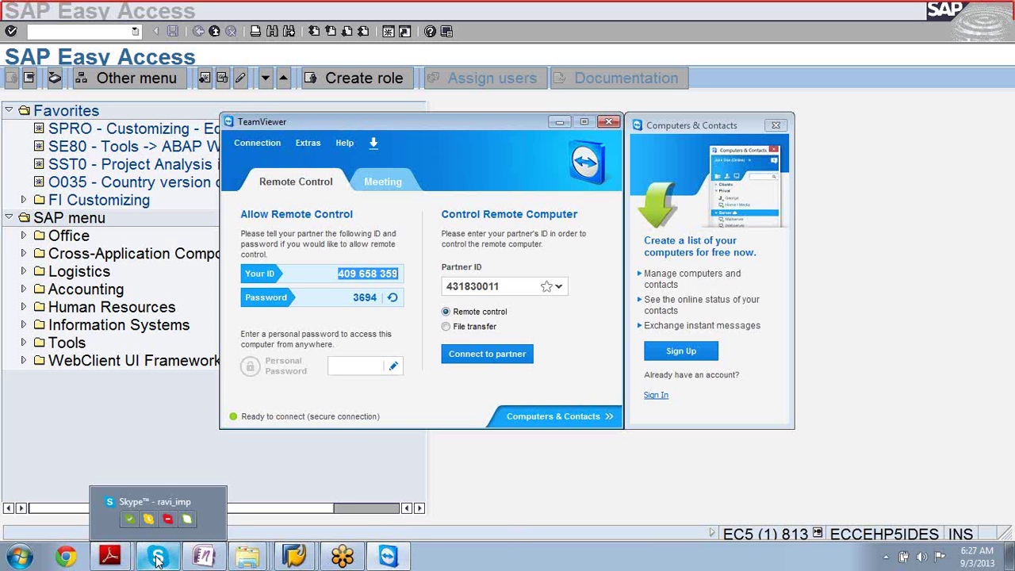
Copy this computer's TeamViewer ID and send it to the call partner in the Skype chat
left_click(157, 558)
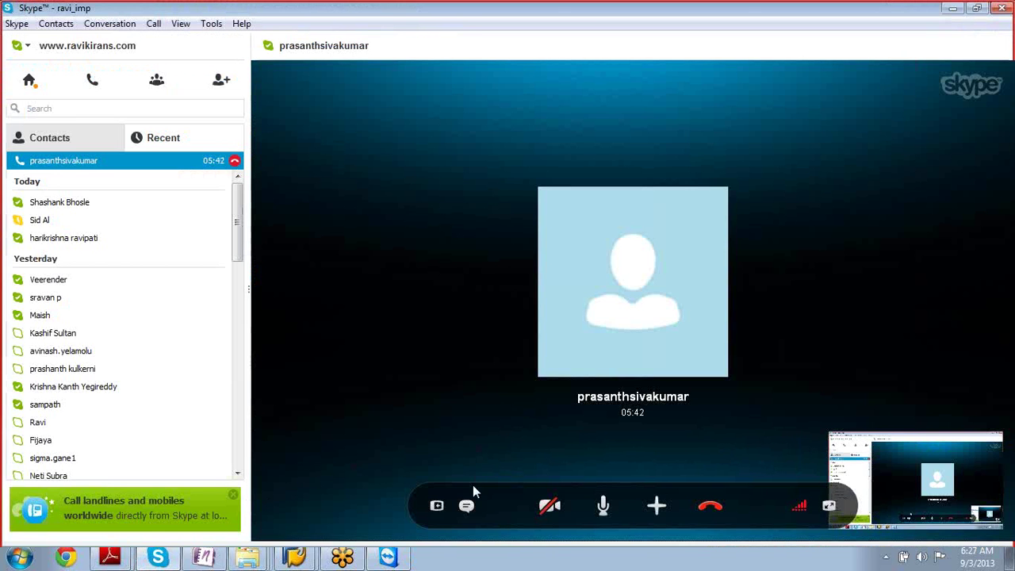
left_click(468, 505)
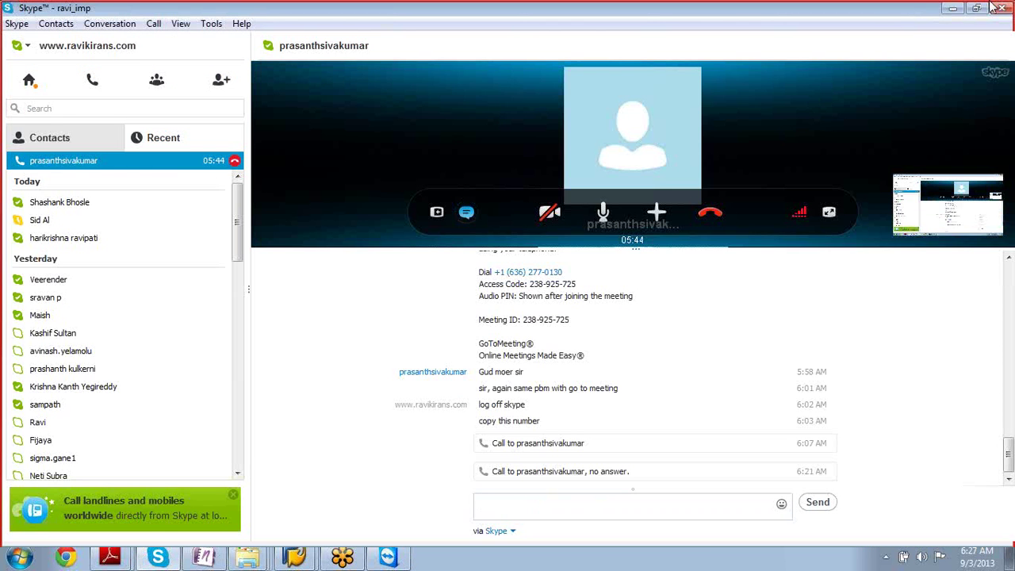
left_click(950, 10)
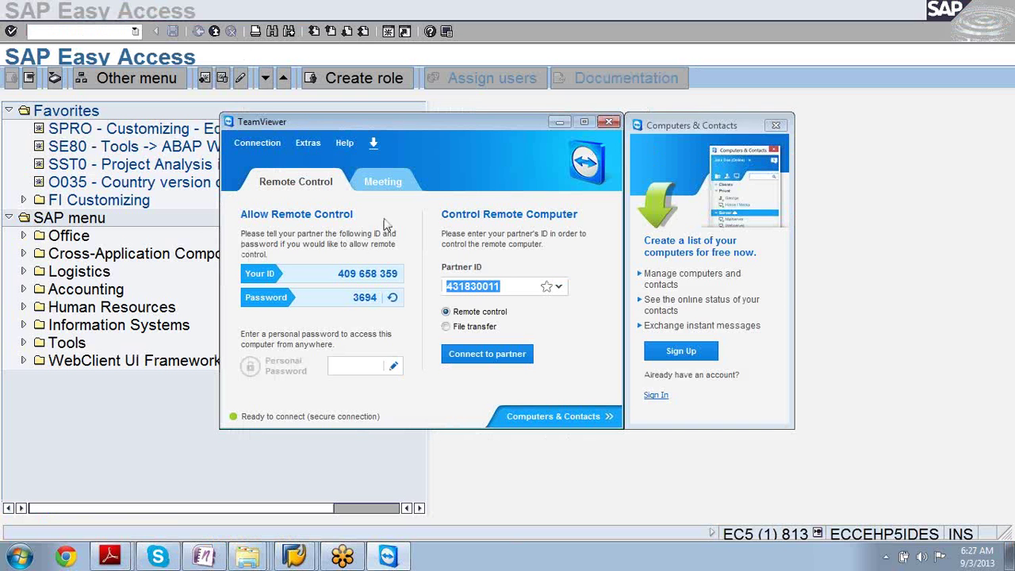
double_click(343, 273)
key("ctrl+c")
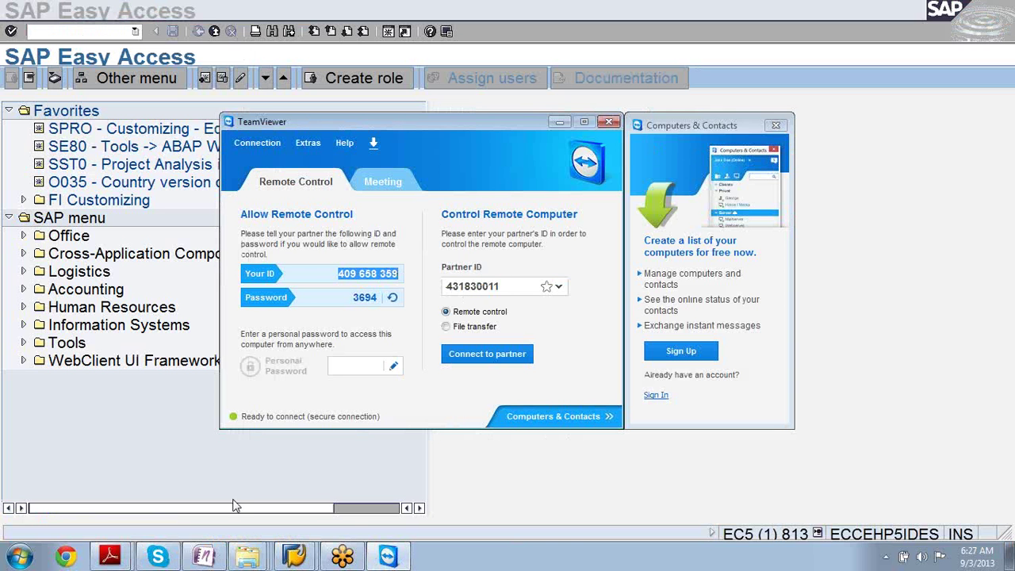
left_click(158, 557)
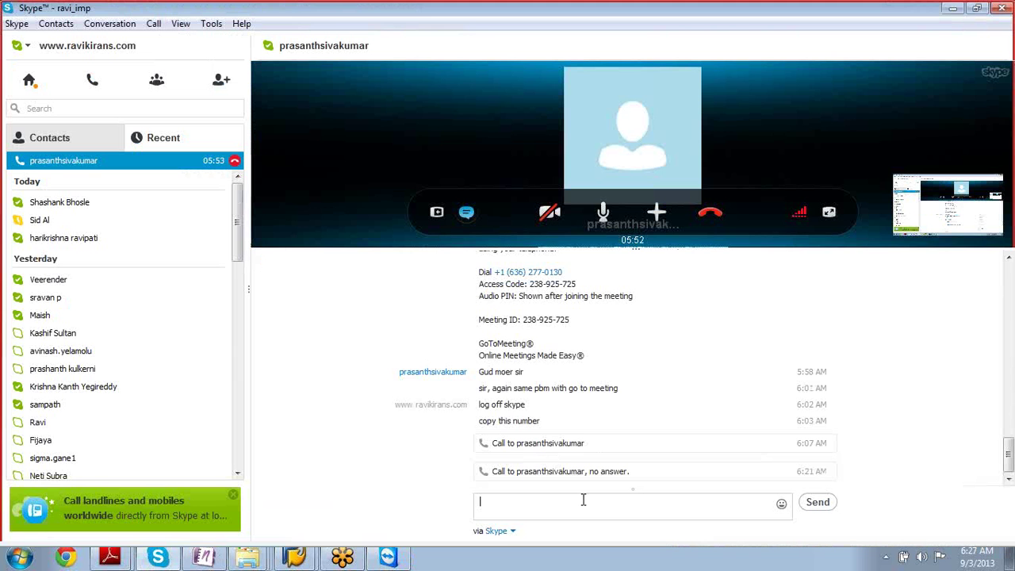
key("ctrl+v")
key("Return")
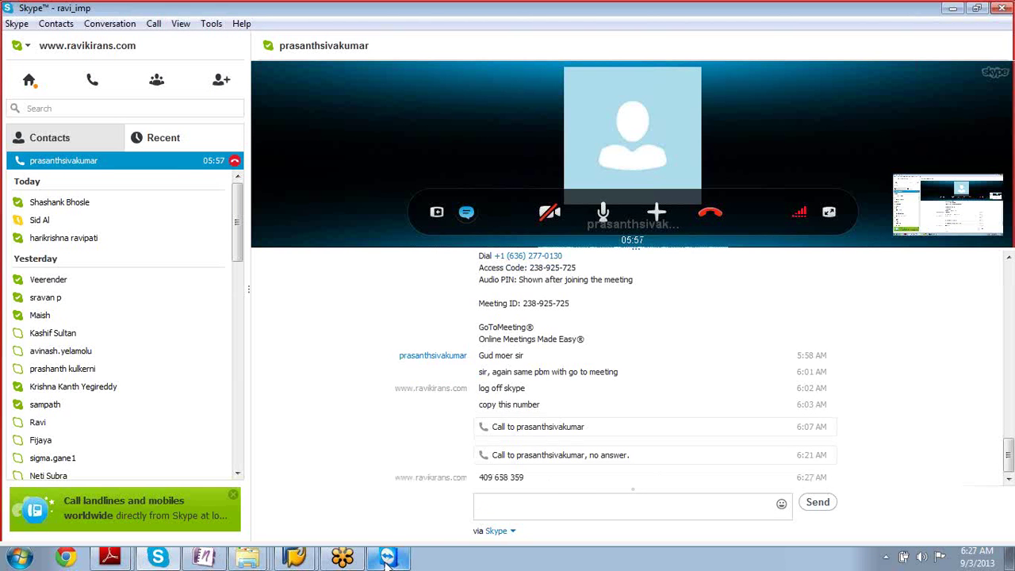
Send the TeamViewer session password in the Skype chat, then bring the call window back
left_click(387, 557)
left_click_drag(349, 298, 406, 297)
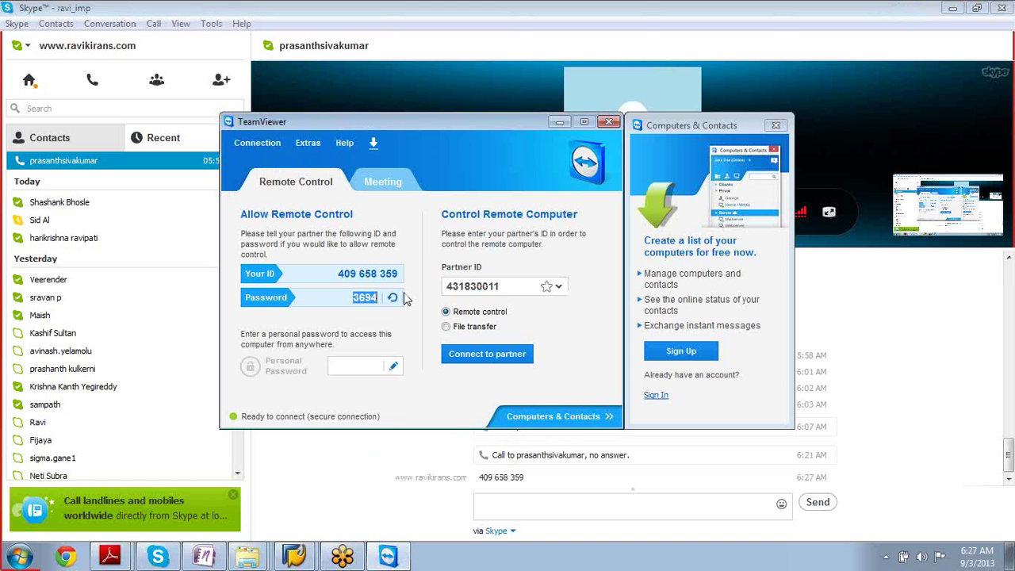
left_click(561, 121)
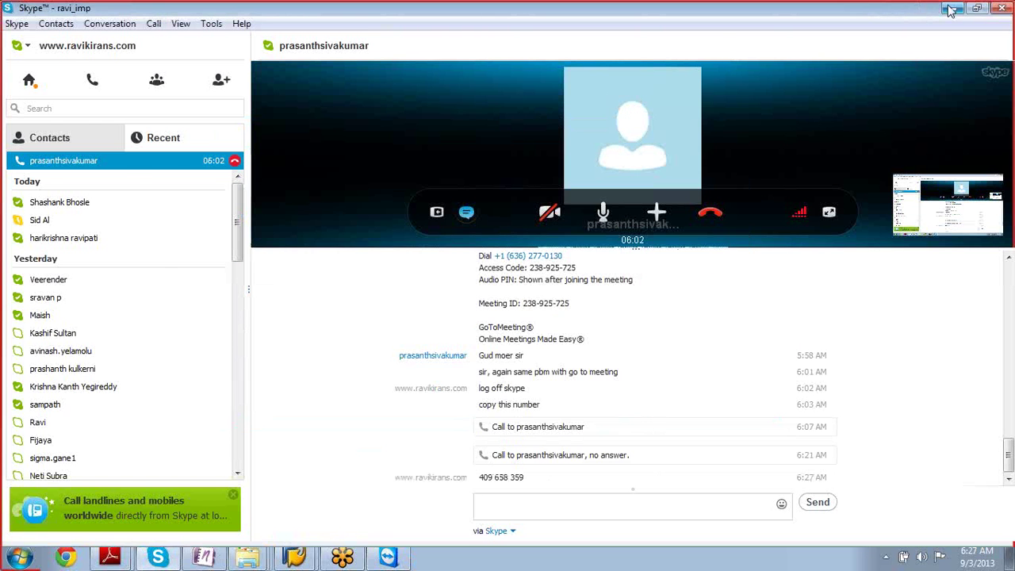
left_click(951, 10)
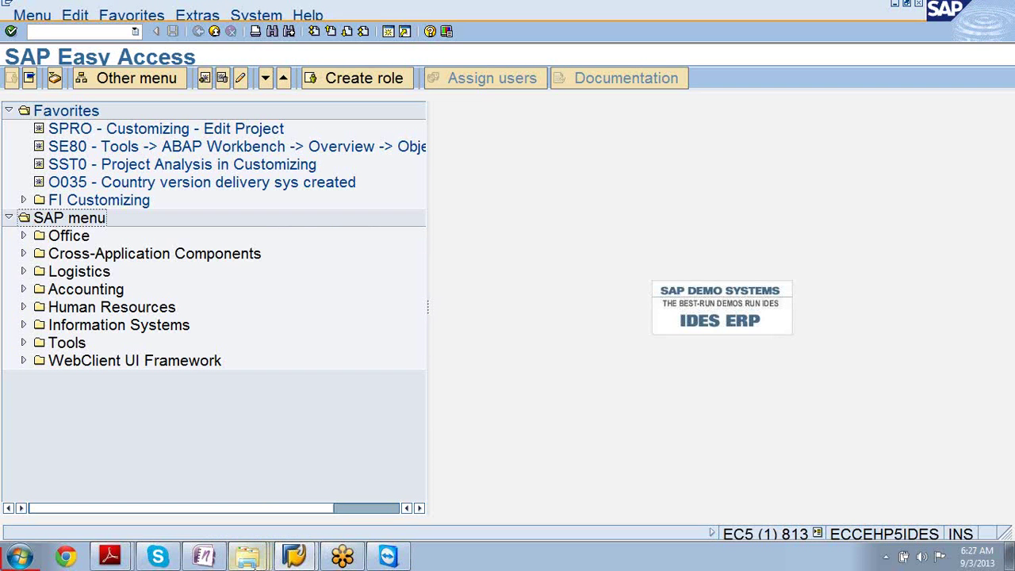
left_click(158, 556)
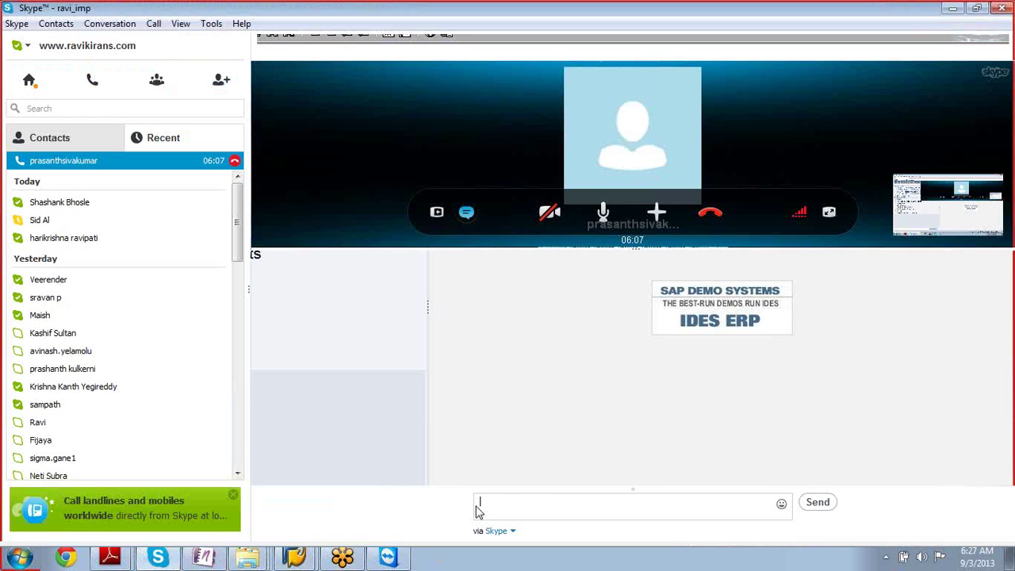
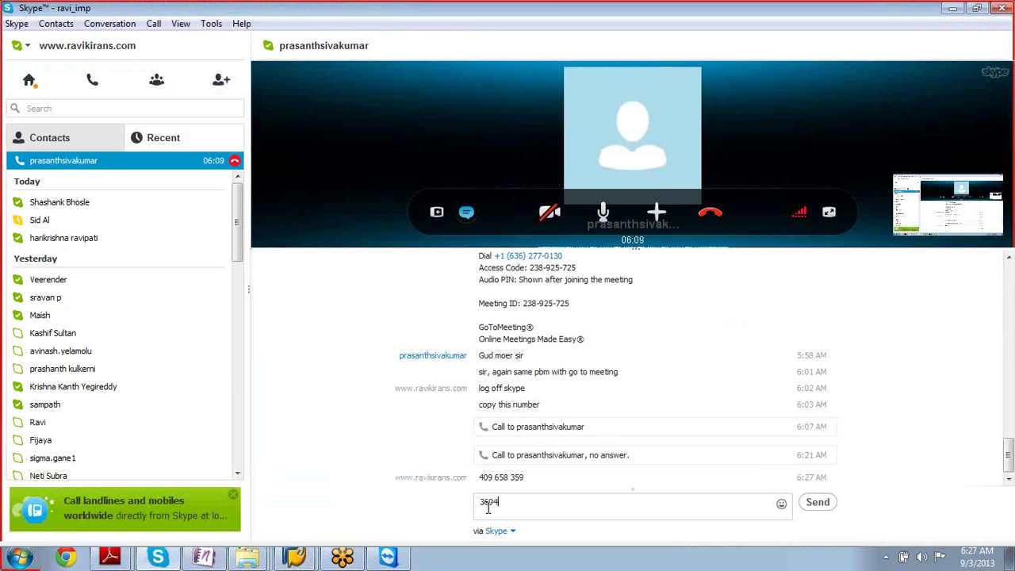
key("Return")
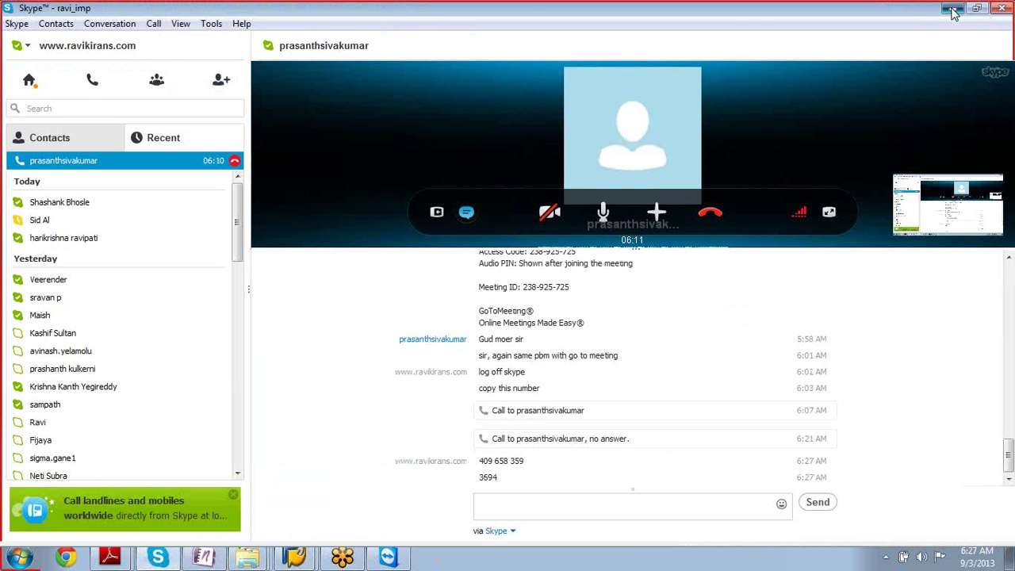
left_click(953, 9)
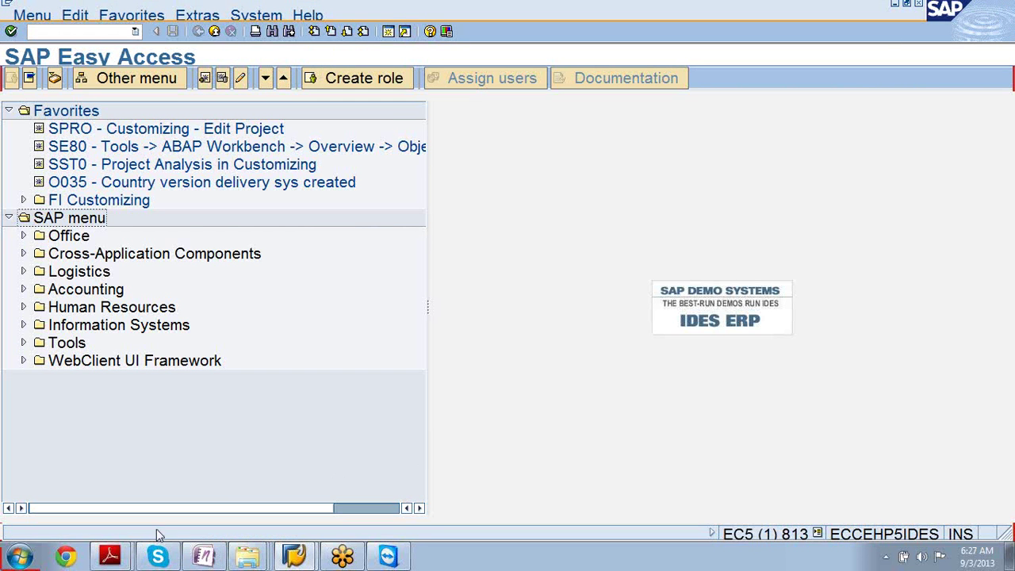
left_click(159, 556)
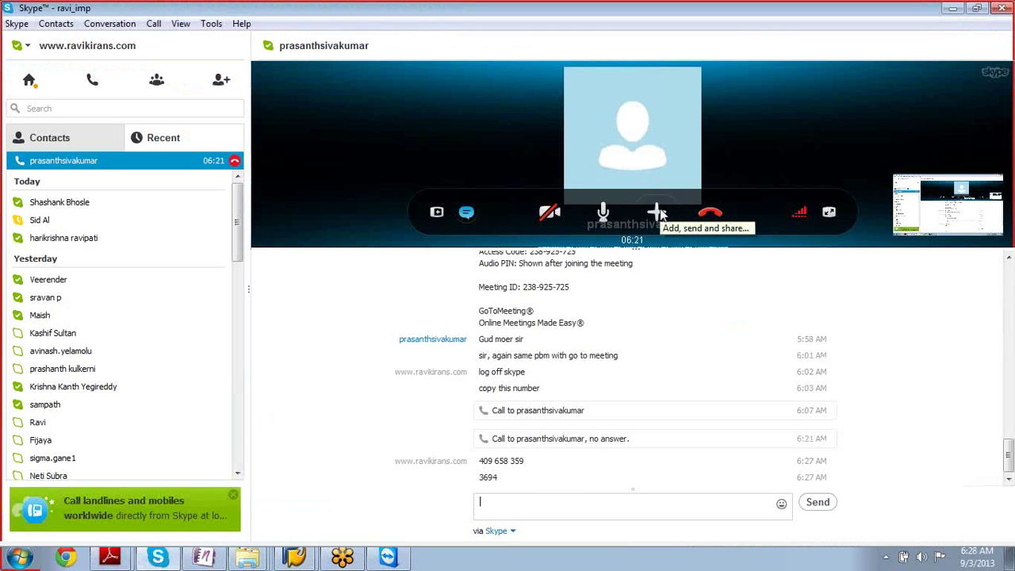
Stop screen sharing from the call's + menu and minimize Skype
left_click(657, 213)
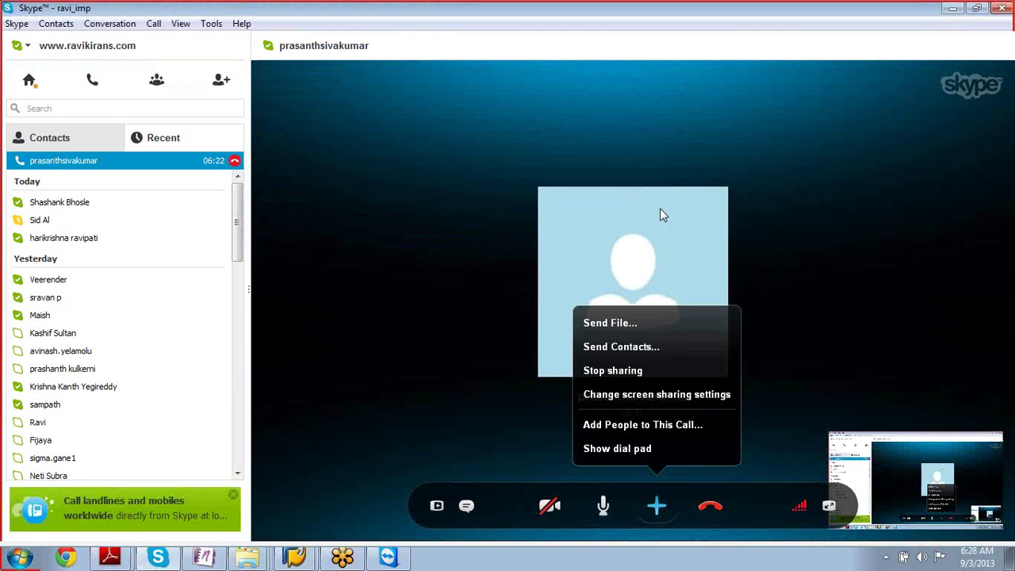
left_click(624, 370)
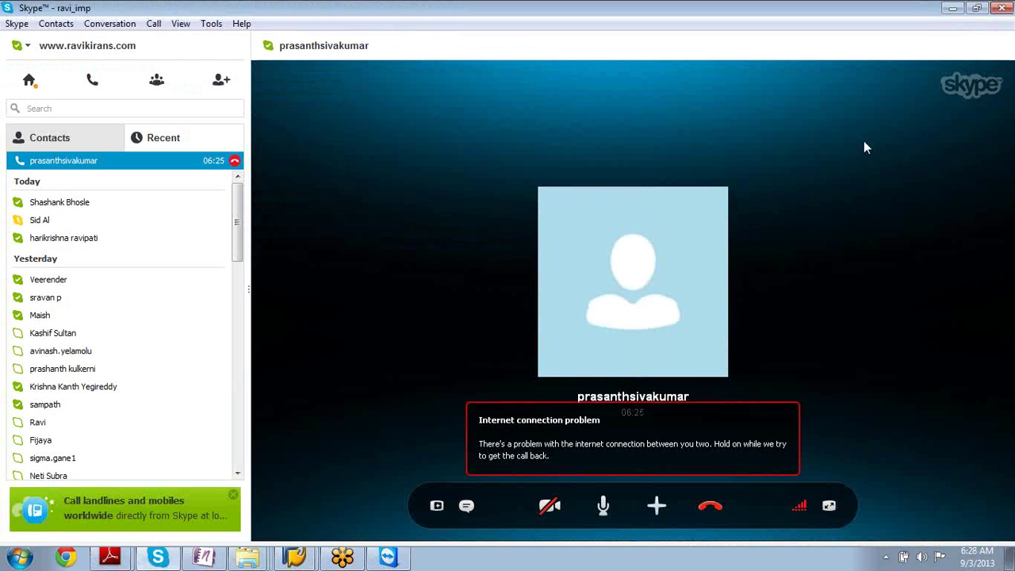
left_click(953, 9)
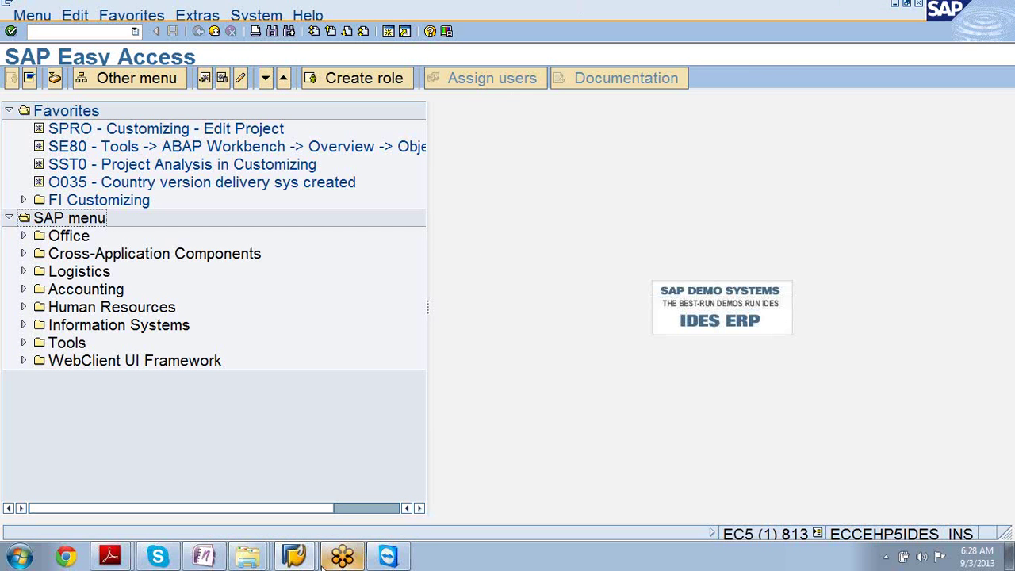
mouse_move(161, 559)
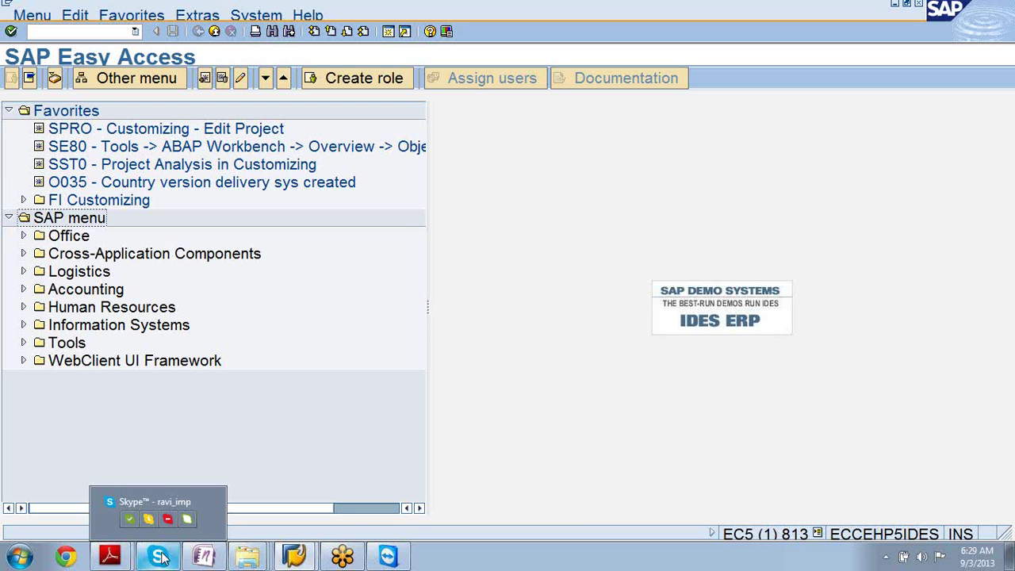
mouse_move(387, 554)
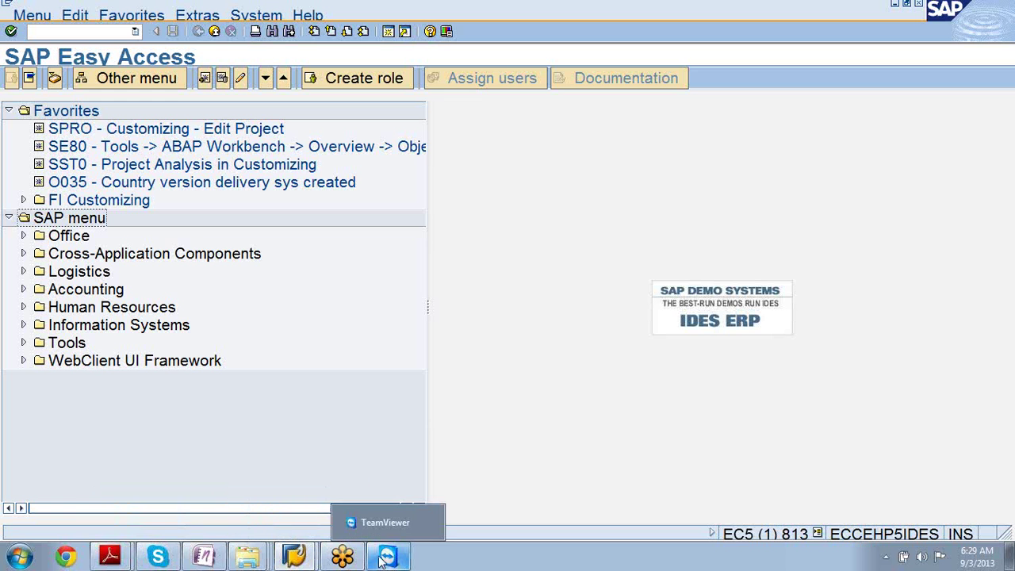
left_click(389, 520)
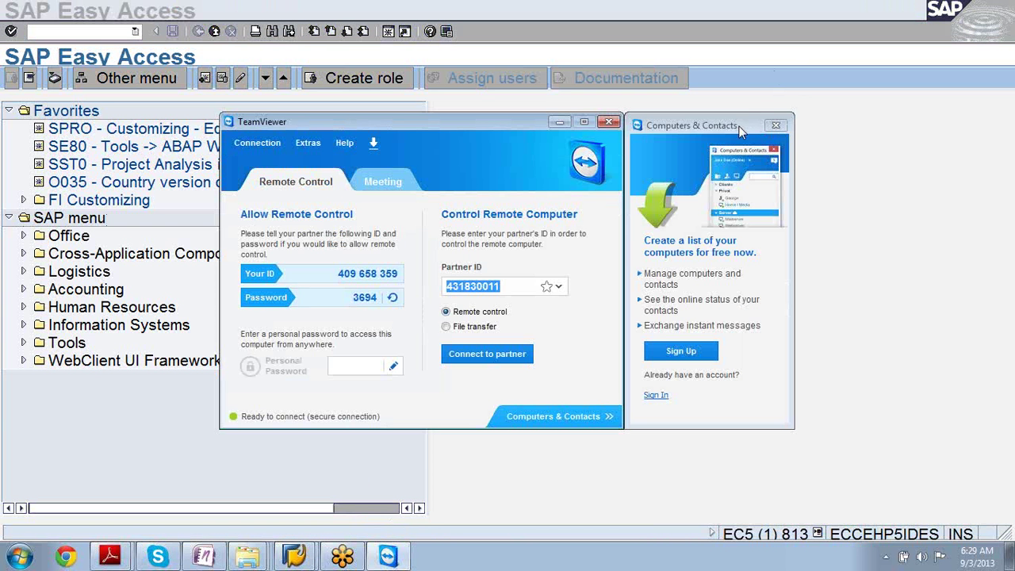
left_click(558, 123)
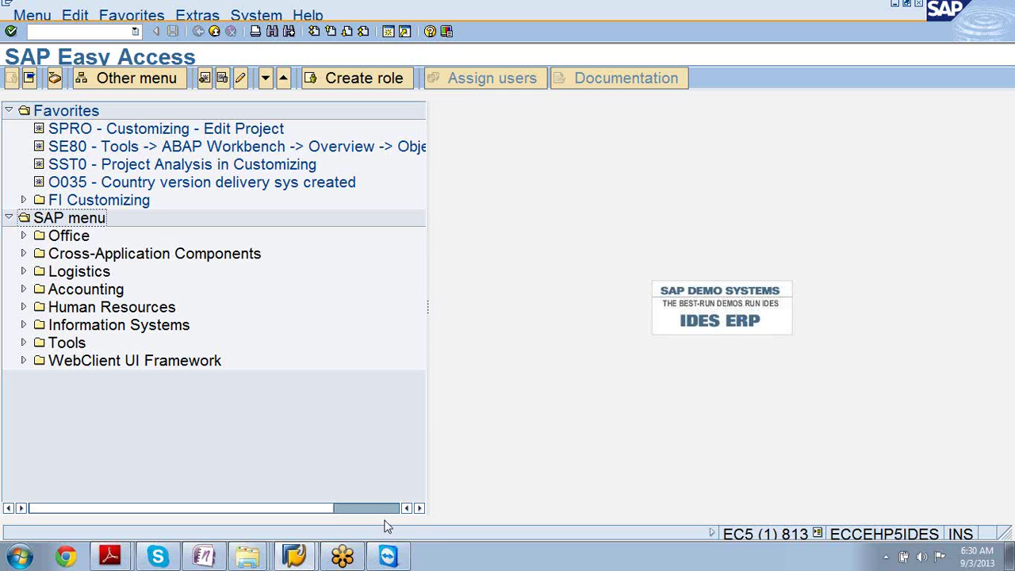
Wait on SAP Easy Access until the partner's TeamViewer session panel appears at bottom right
mouse_move(388, 559)
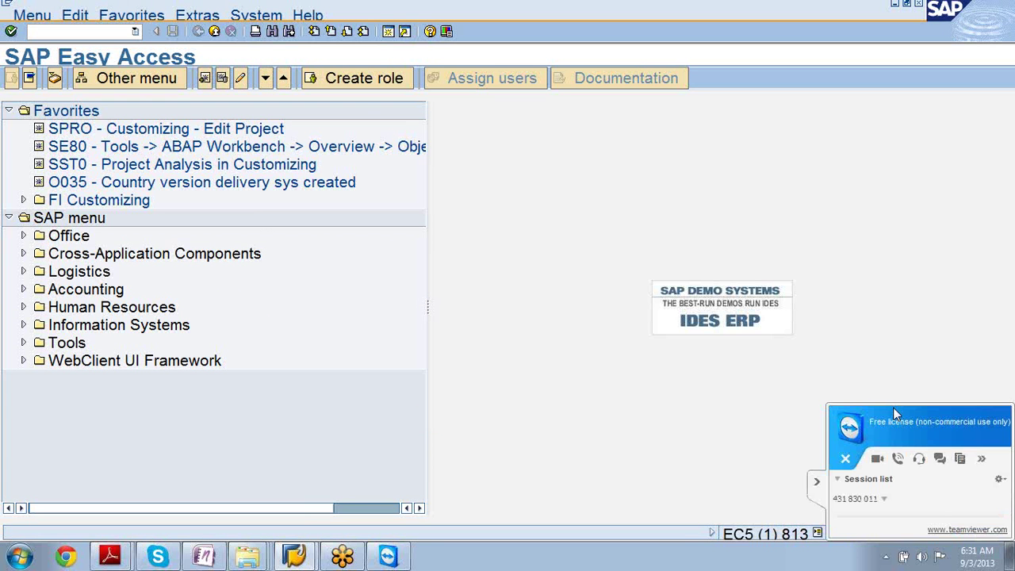
Minimize the TeamViewer session panel using the arrow on its left edge
left_click(815, 485)
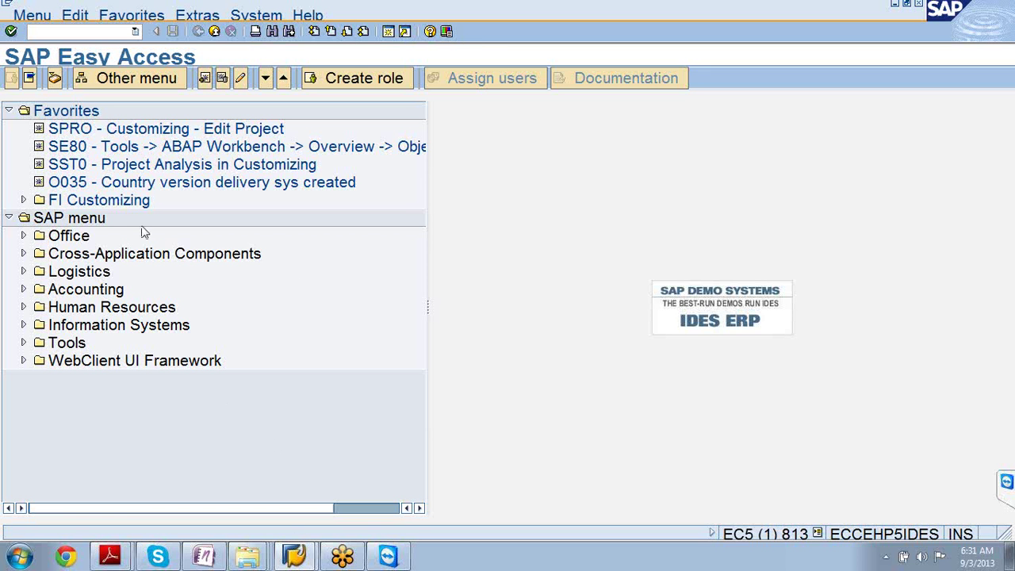
Click the arrow beside Logistics to open that branch of the SAP menu
left_click(24, 271)
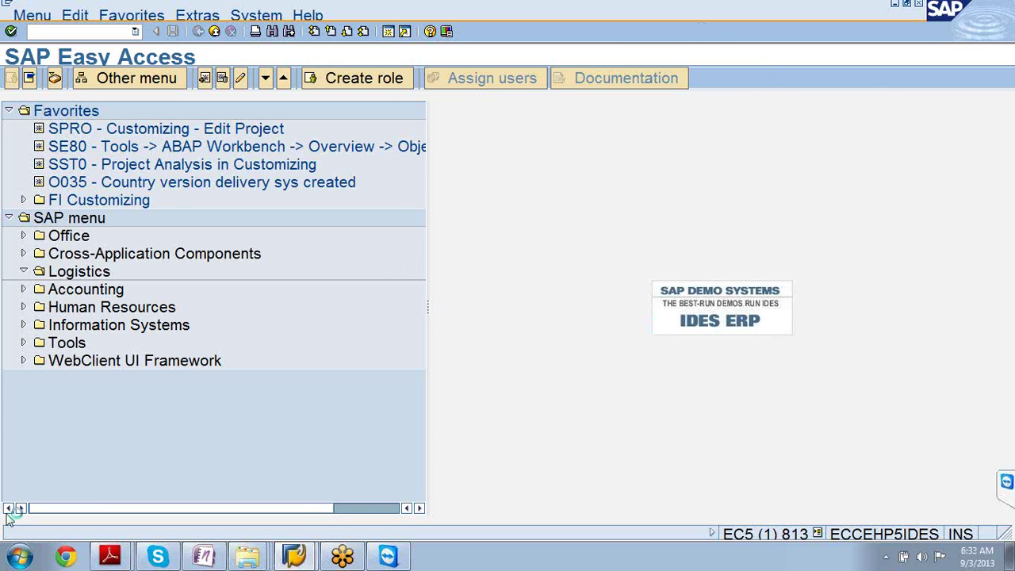
left_click(19, 557)
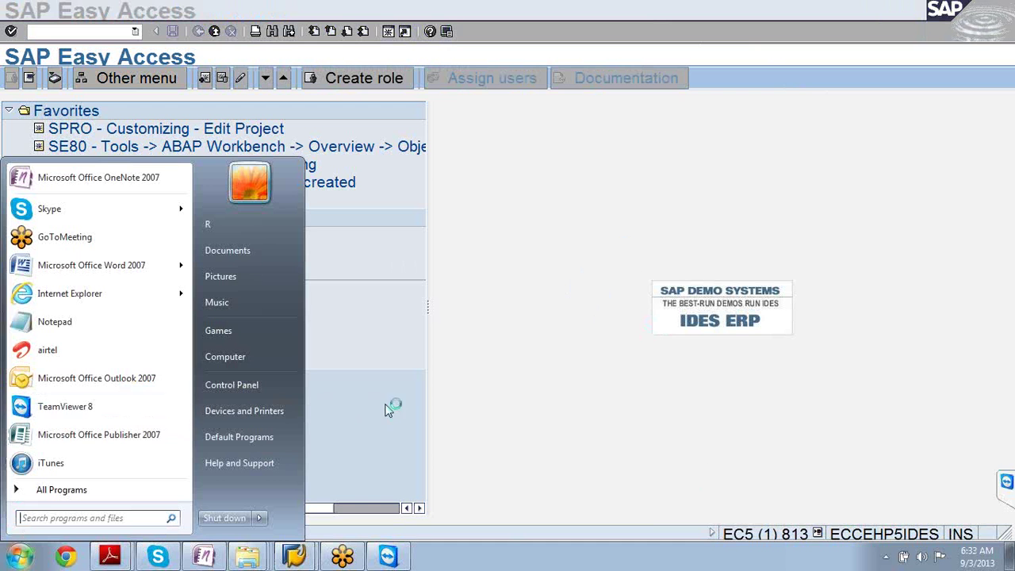
left_click(524, 354)
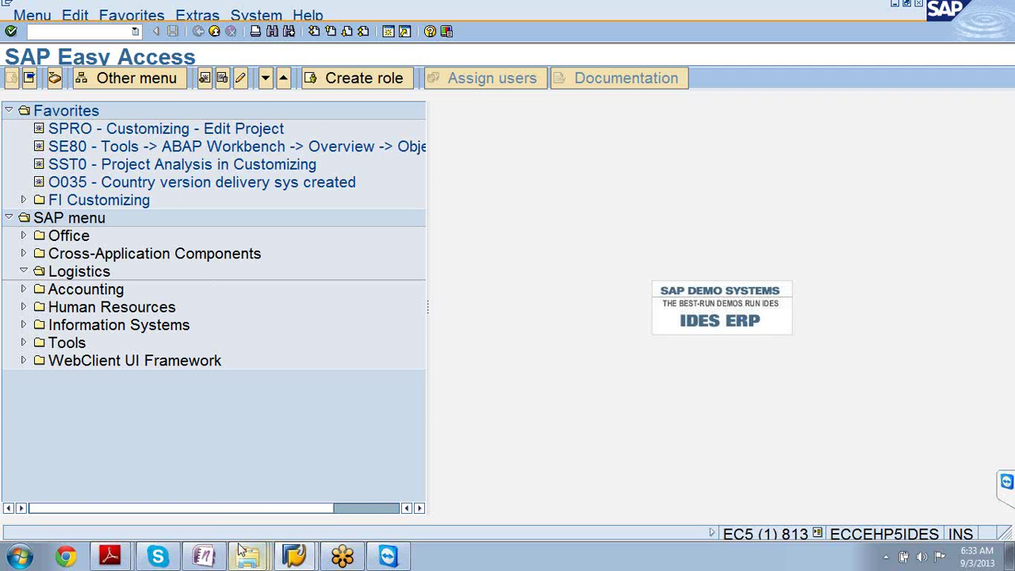
Close all SAP windows from the SAP taskbar button's menu
right_click(294, 557)
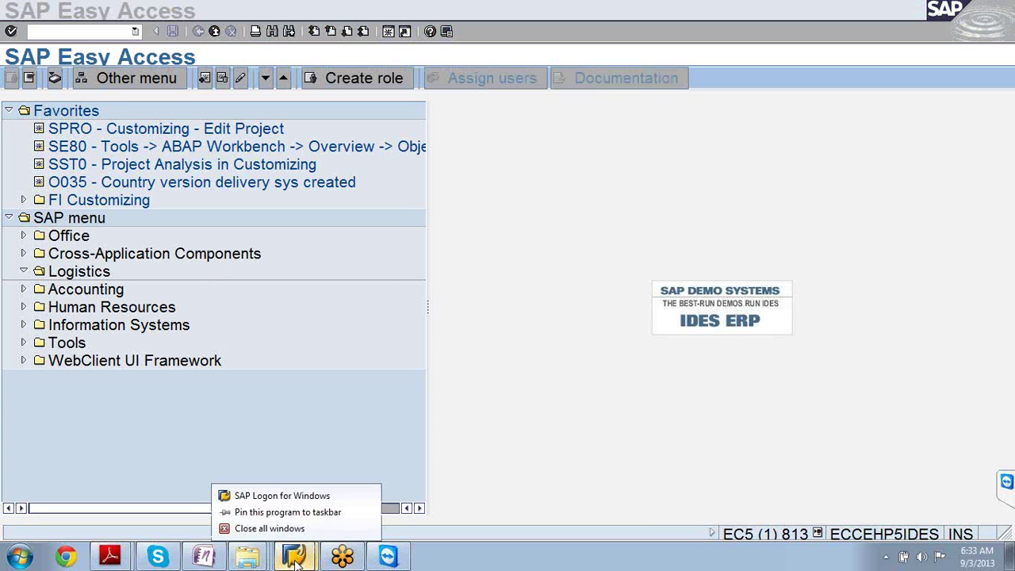
left_click(286, 499)
right_click(294, 555)
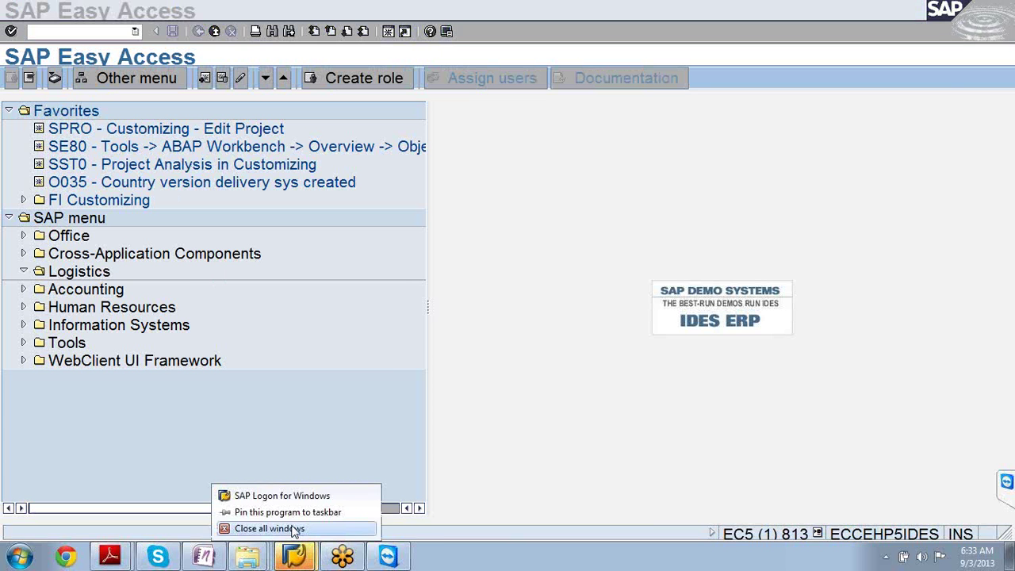
left_click(292, 528)
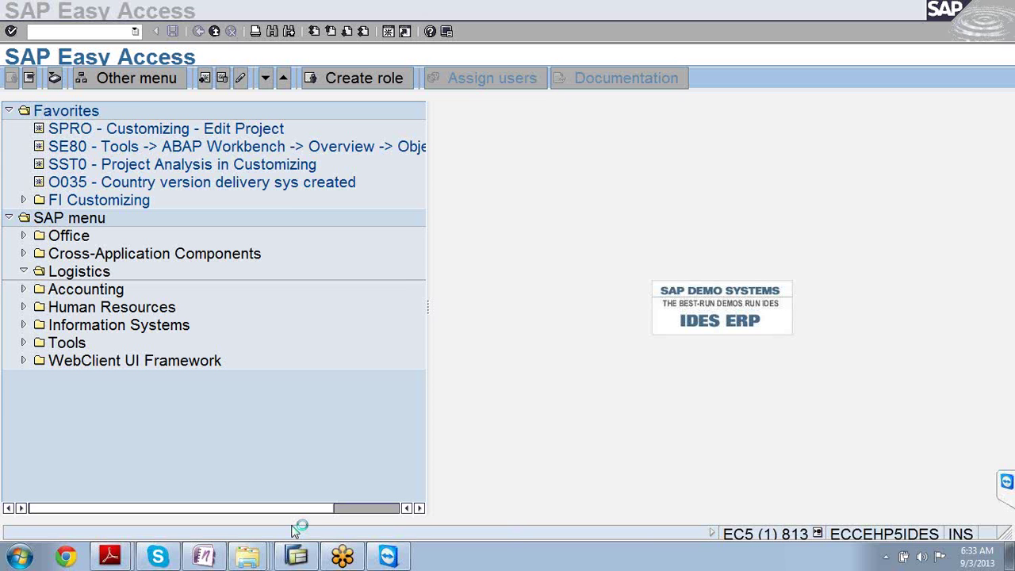
Close the remaining SAP Easy Access window and show the desktop with Win+D
mouse_move(300, 560)
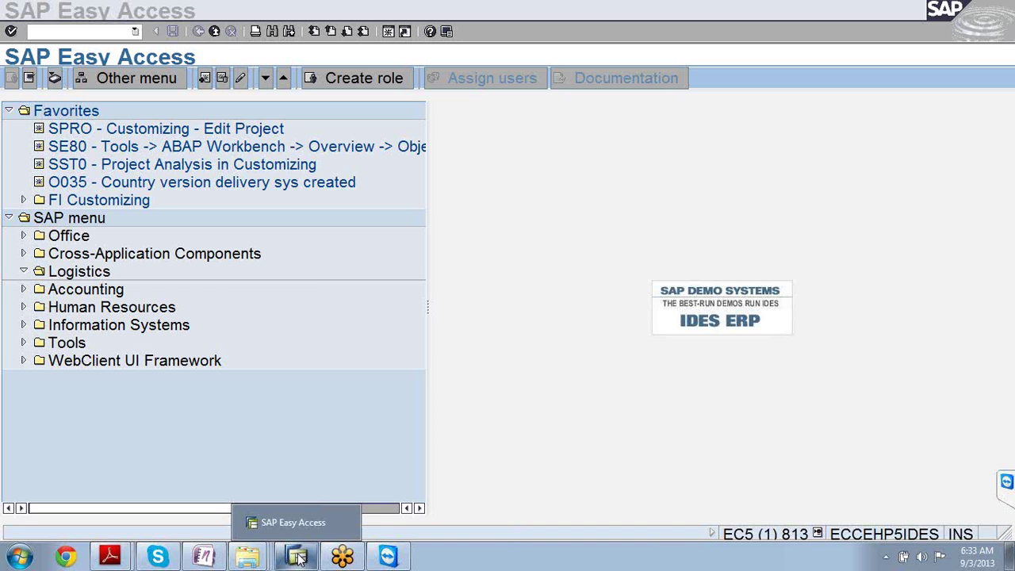
right_click(300, 557)
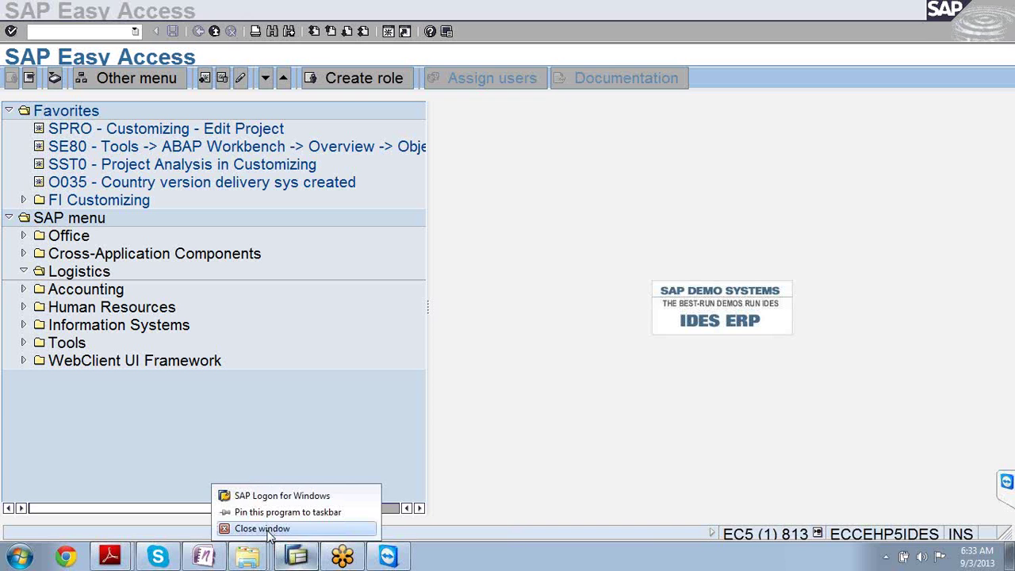
left_click(270, 527)
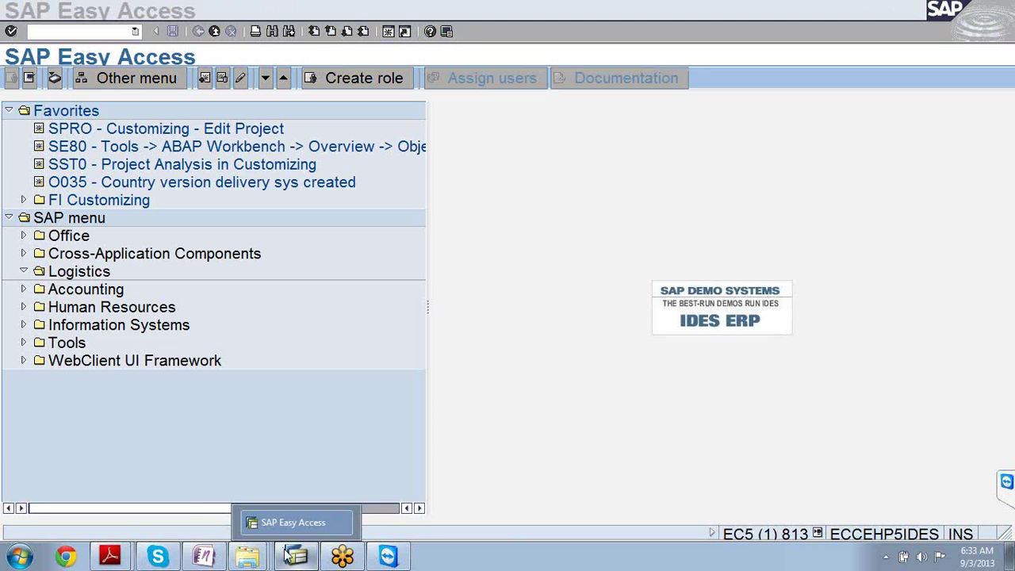
right_click(287, 554)
left_click(278, 529)
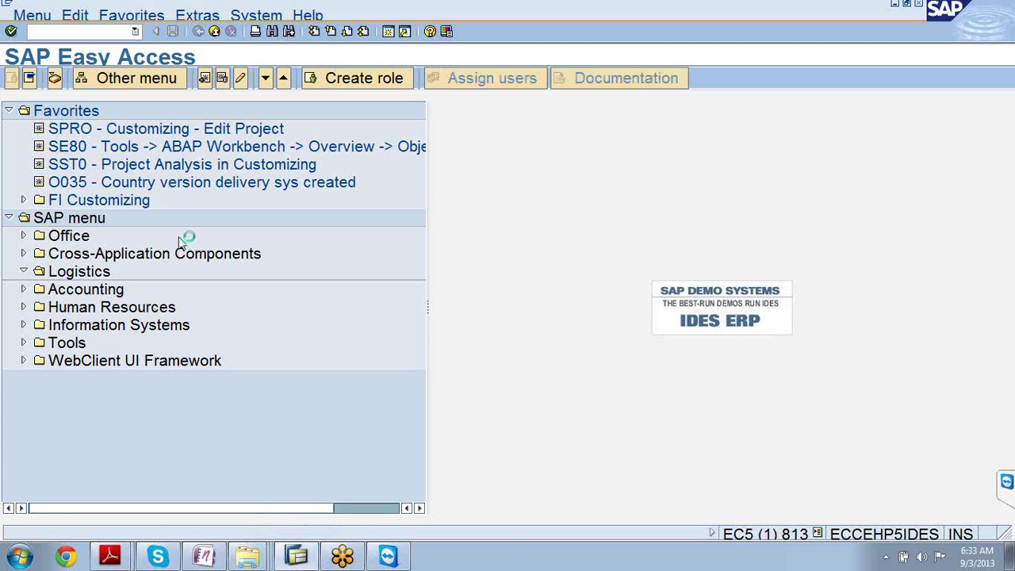
key("super+d")
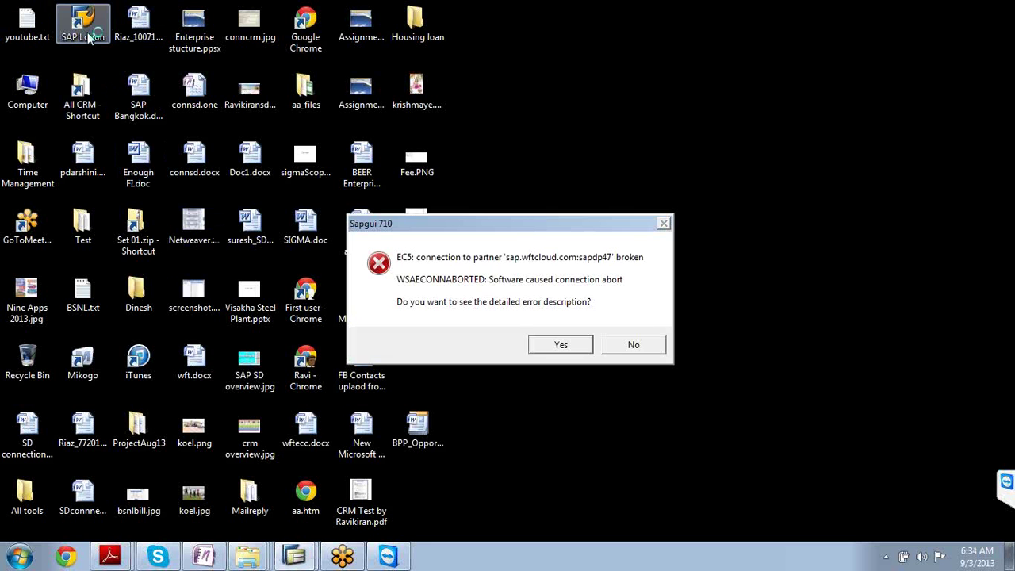
Dismiss the connection error and log on to wftcloudecc with the saved user and password
left_click(622, 342)
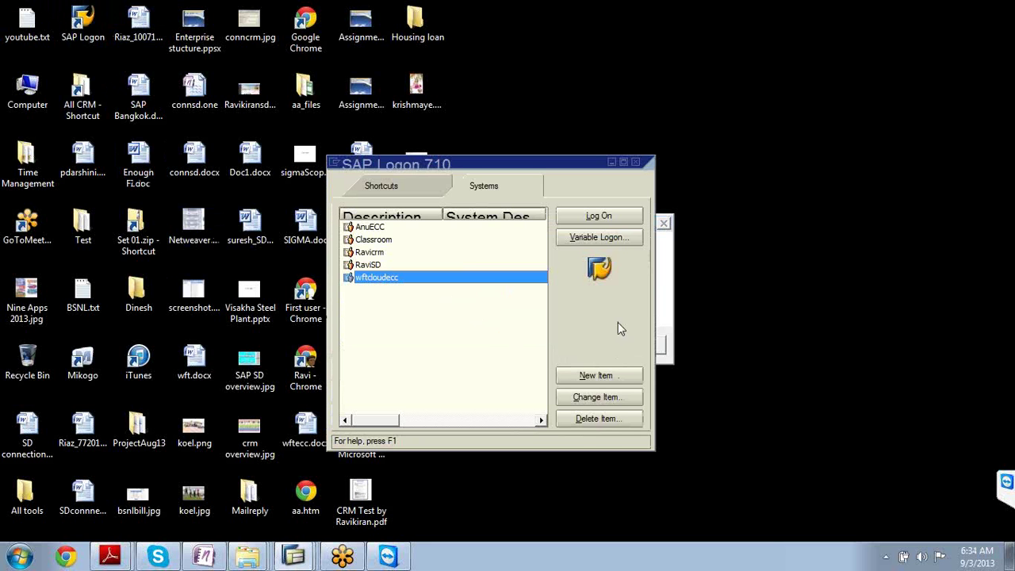
left_click(604, 219)
left_click(599, 217)
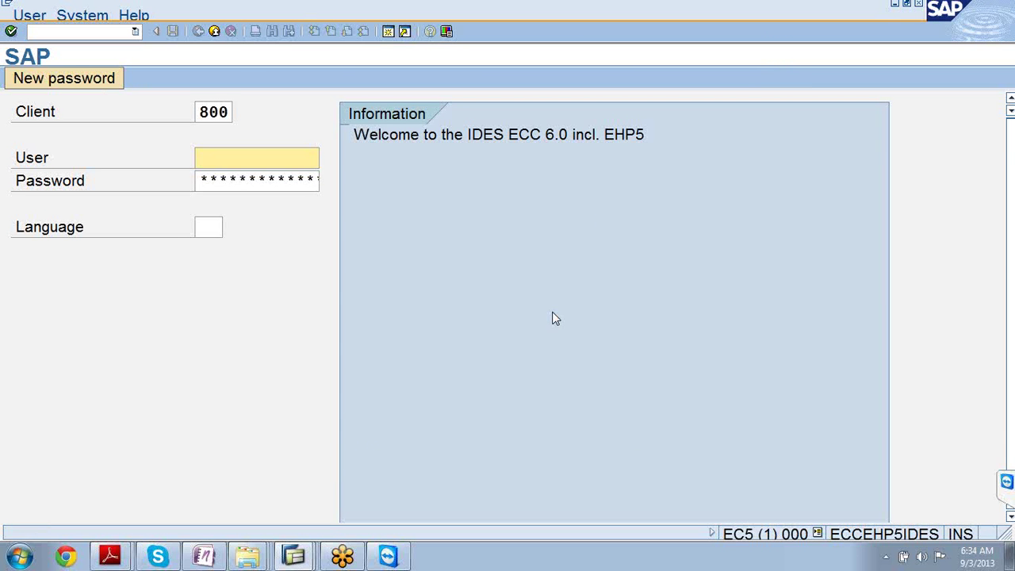
type("wf")
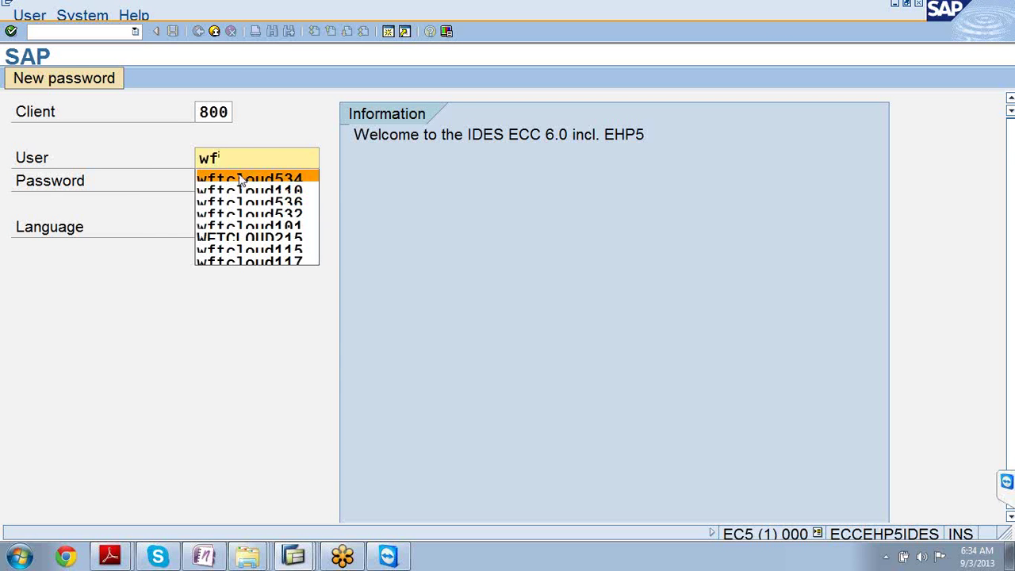
left_click(242, 179)
left_click(234, 182)
type("*********")
key("Return")
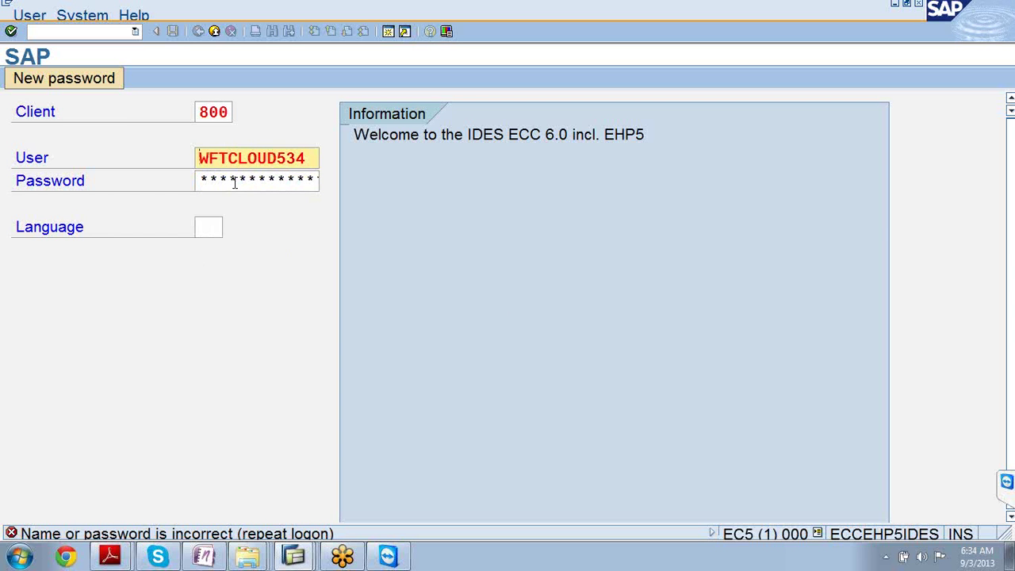
Change the client to 813, re-enter the password and submit the logon
left_click(230, 111)
key("BackSpace")
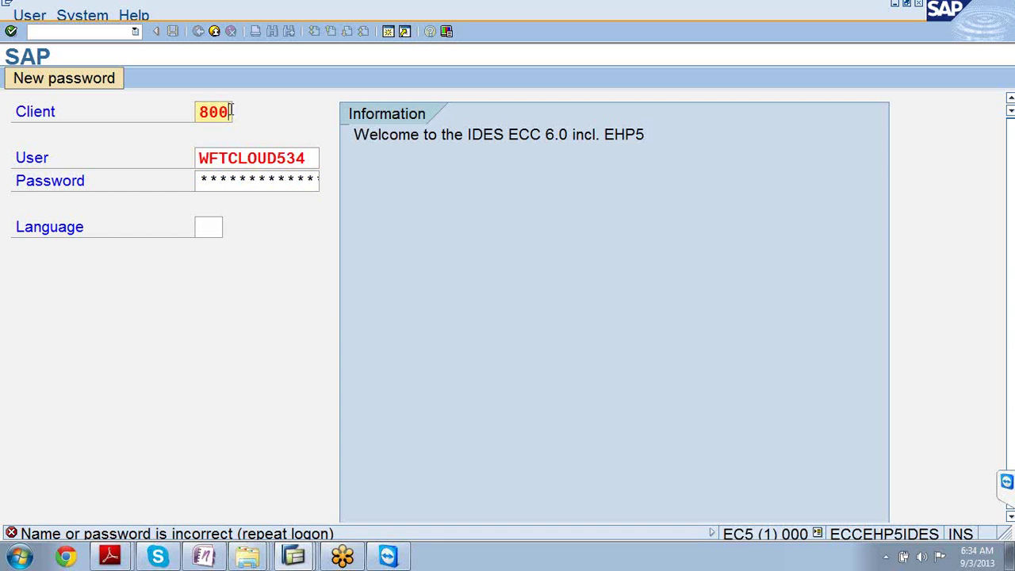
key("BackSpace")
key("Down")
key("Return")
left_click(207, 176)
type("*****")
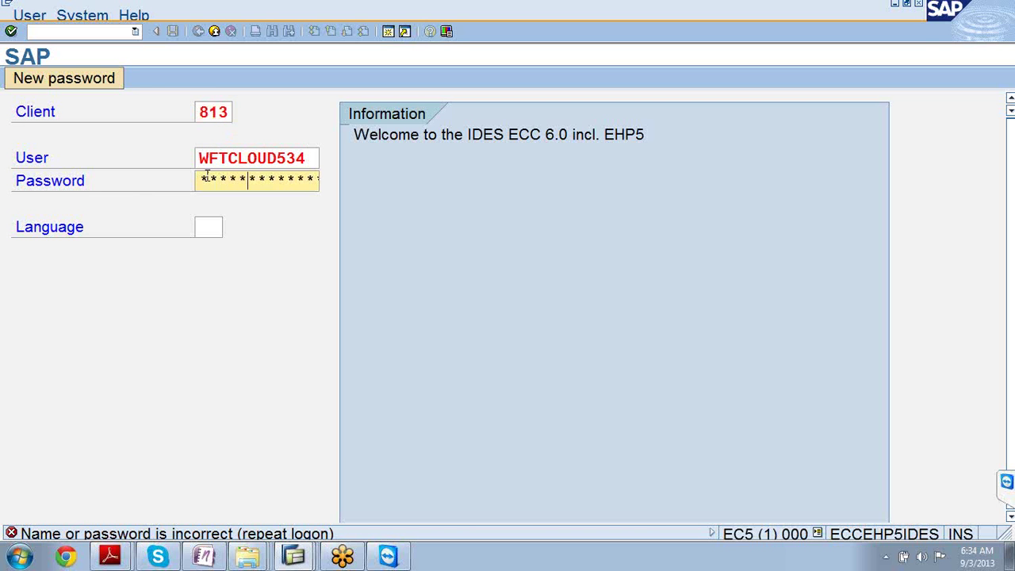
key("Return")
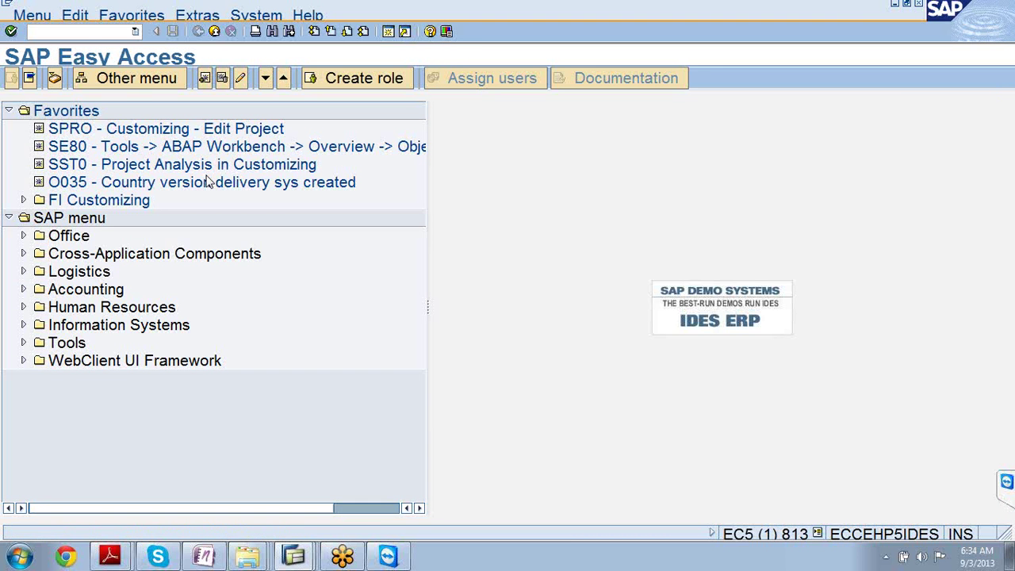
Expand Logistics > Sales and Distribution > Master Data in the SAP menu
left_click(23, 271)
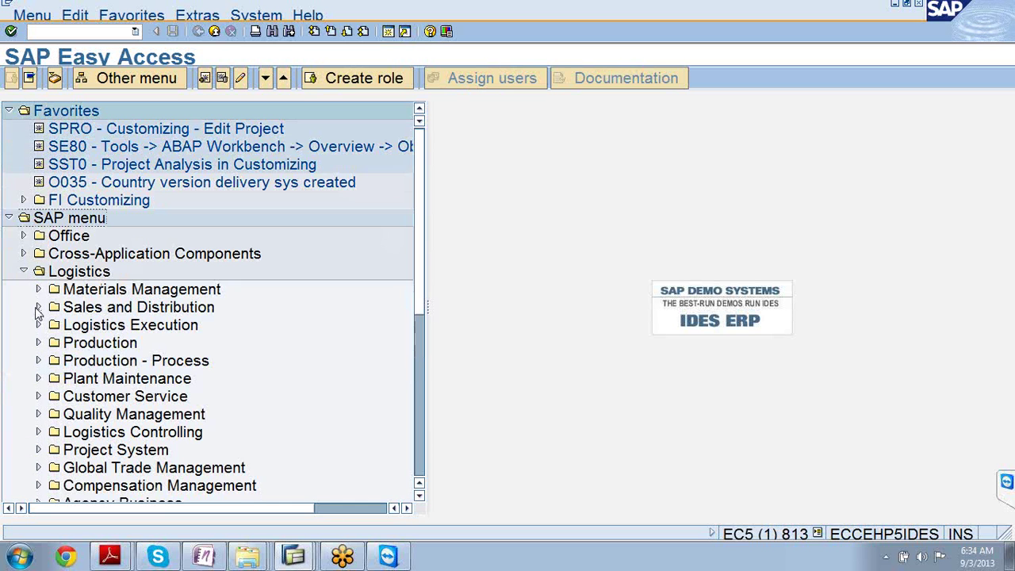
left_click(38, 307)
left_click(52, 326)
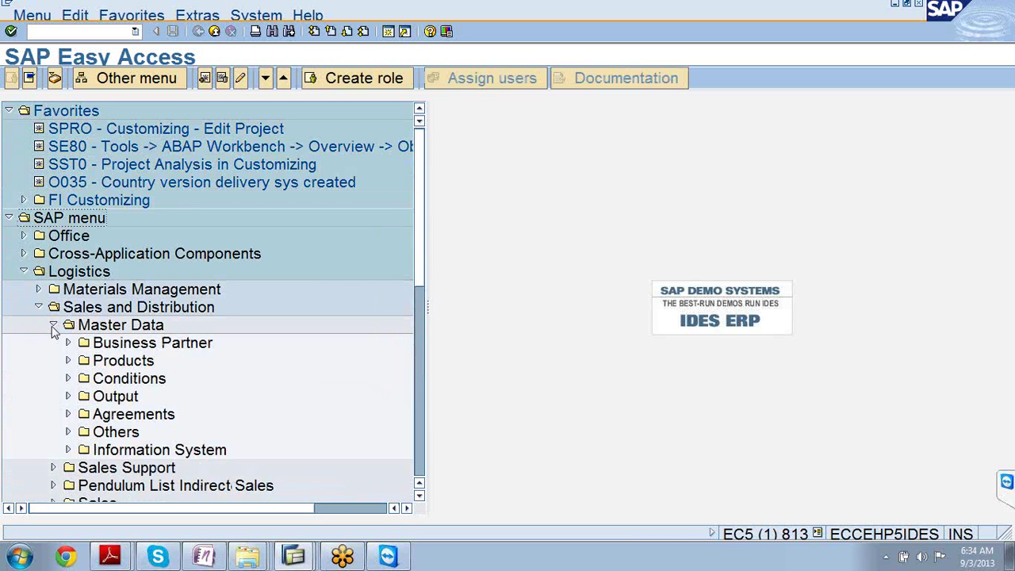
Select the Master Data folders in turn: Business Partner, Products, Conditions, Output, Agreements
left_click(98, 347)
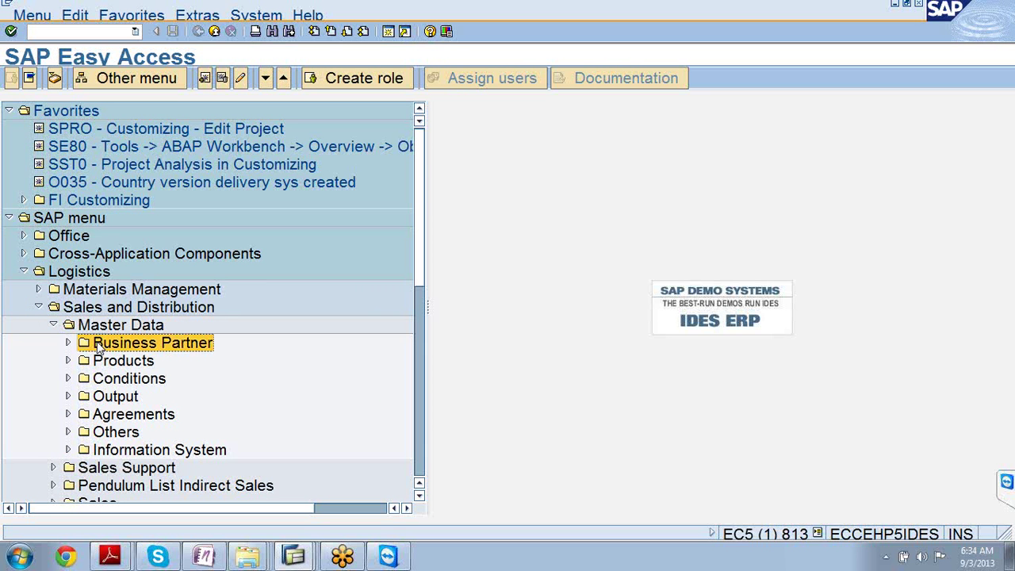
left_click(125, 419)
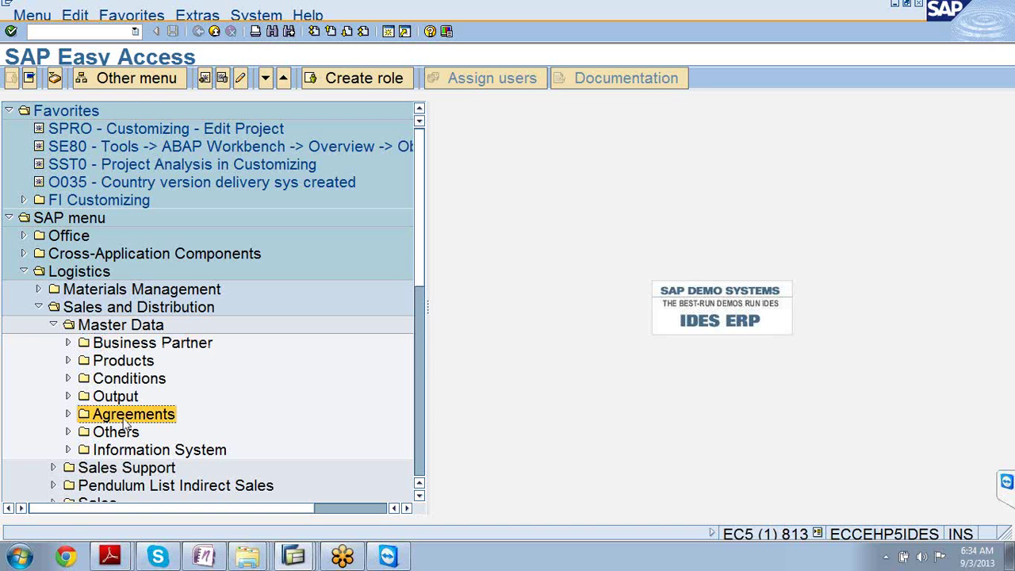
left_click(113, 347)
left_click(114, 363)
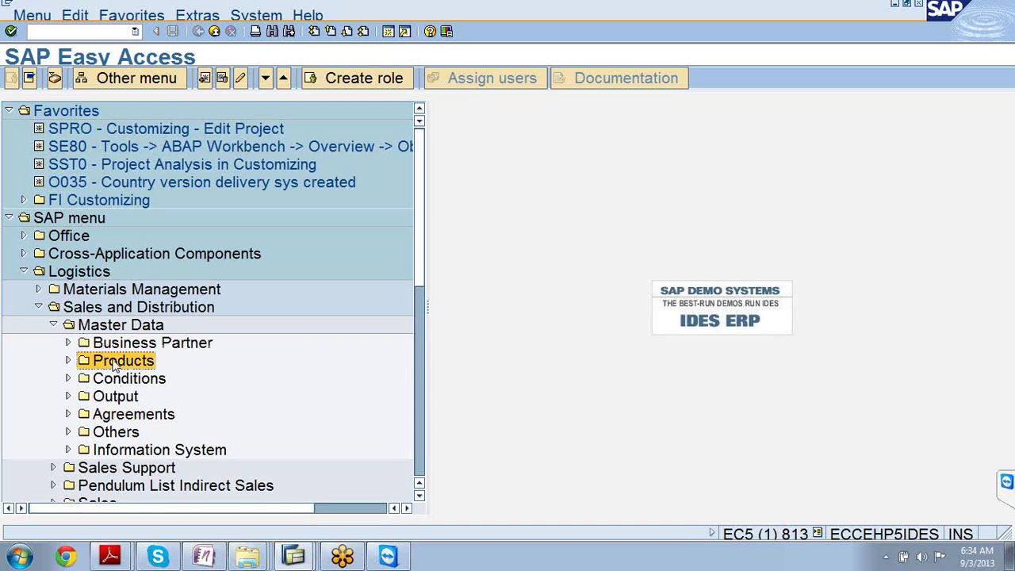
left_click(117, 382)
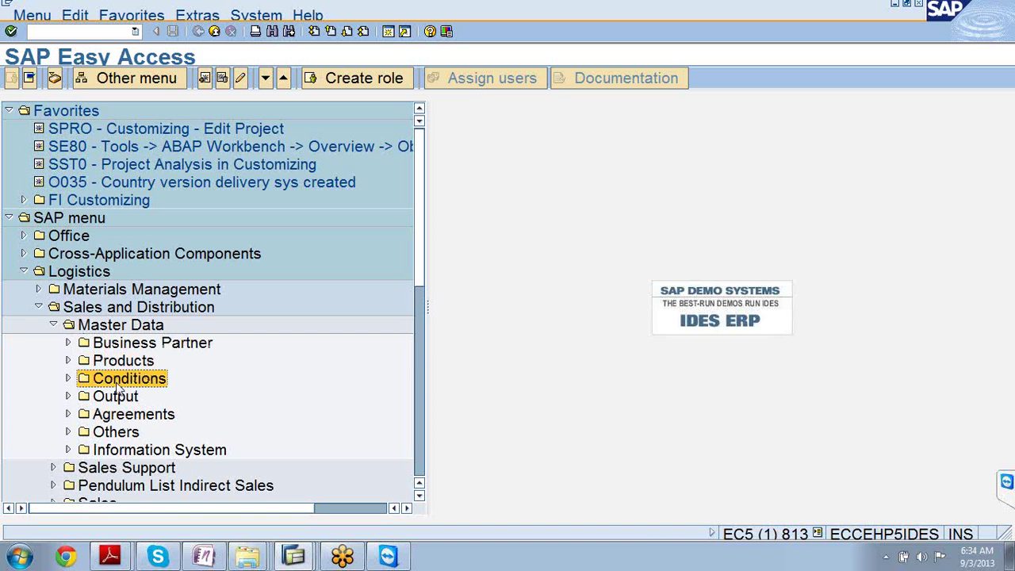
left_click(119, 397)
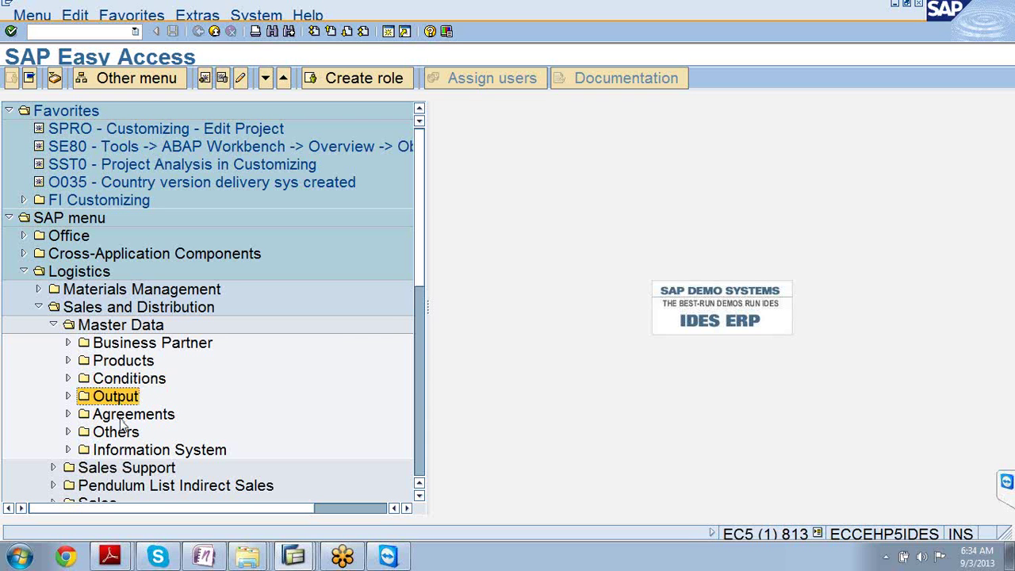
left_click(123, 415)
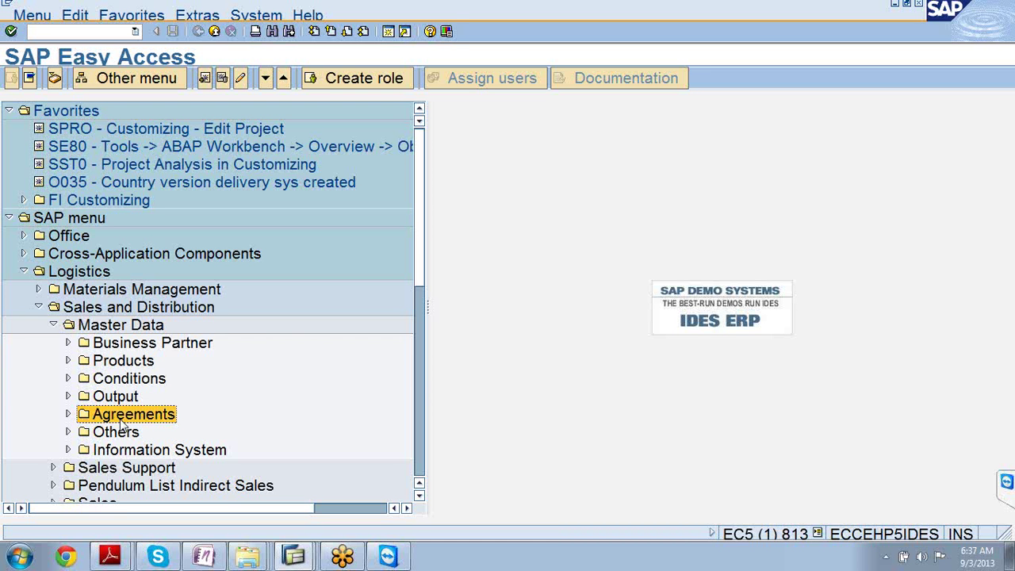
Collapse the SAP menu tree and then the Favorites folder
left_click(7, 219)
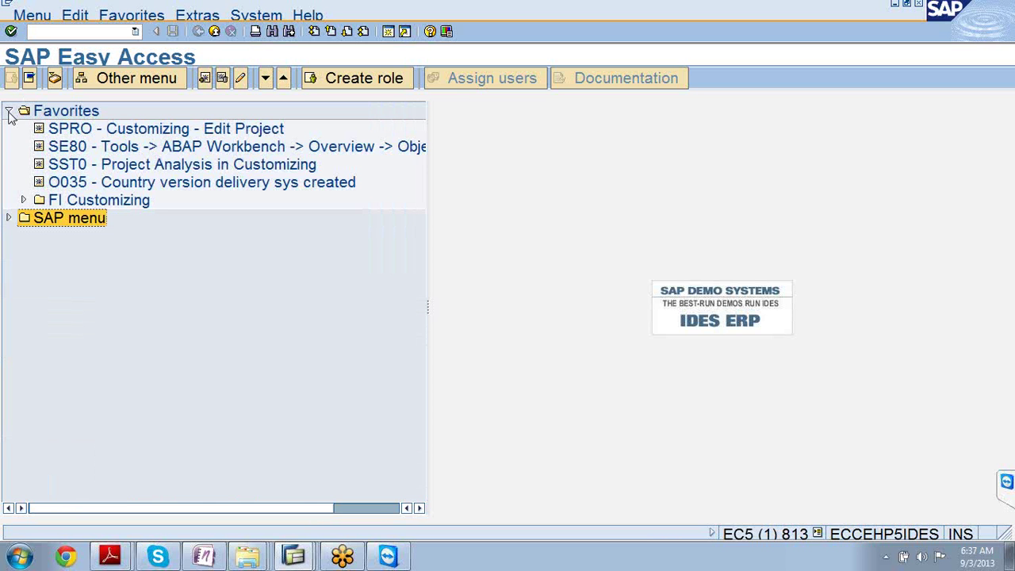
left_click(9, 112)
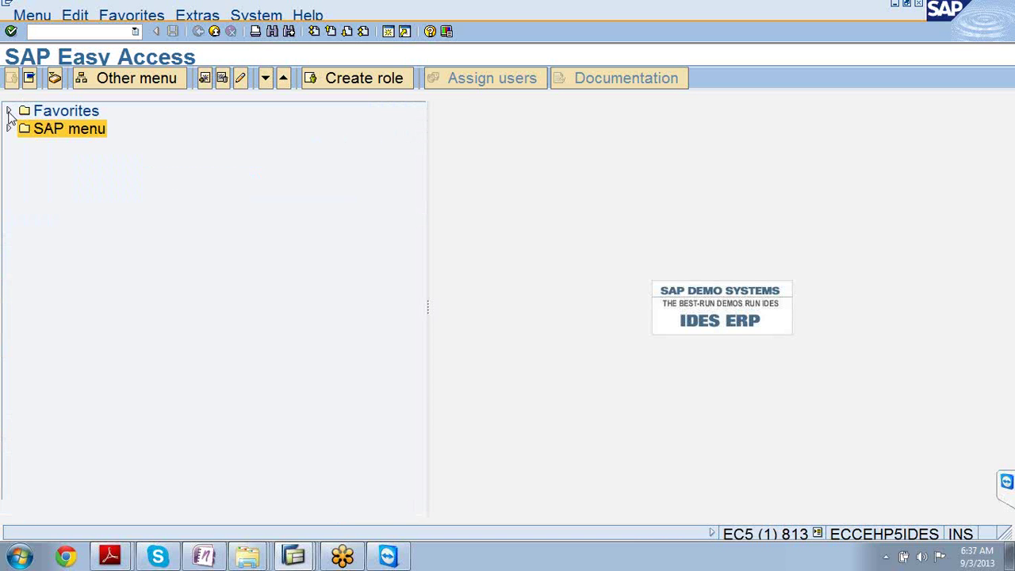
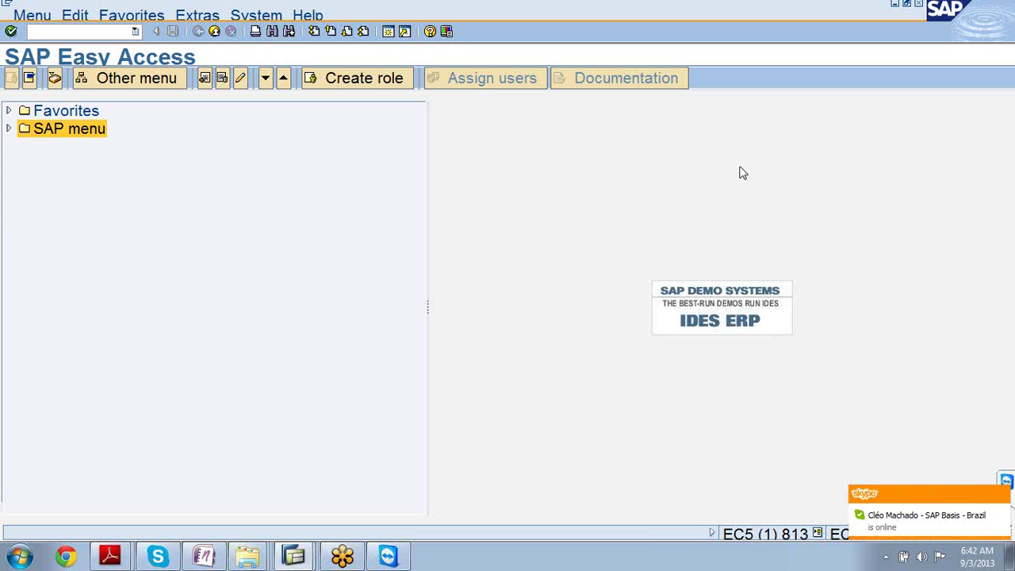
Close both Skype 'is online' notifications in the bottom-right corner
mouse_move(1002, 496)
left_click(1002, 495)
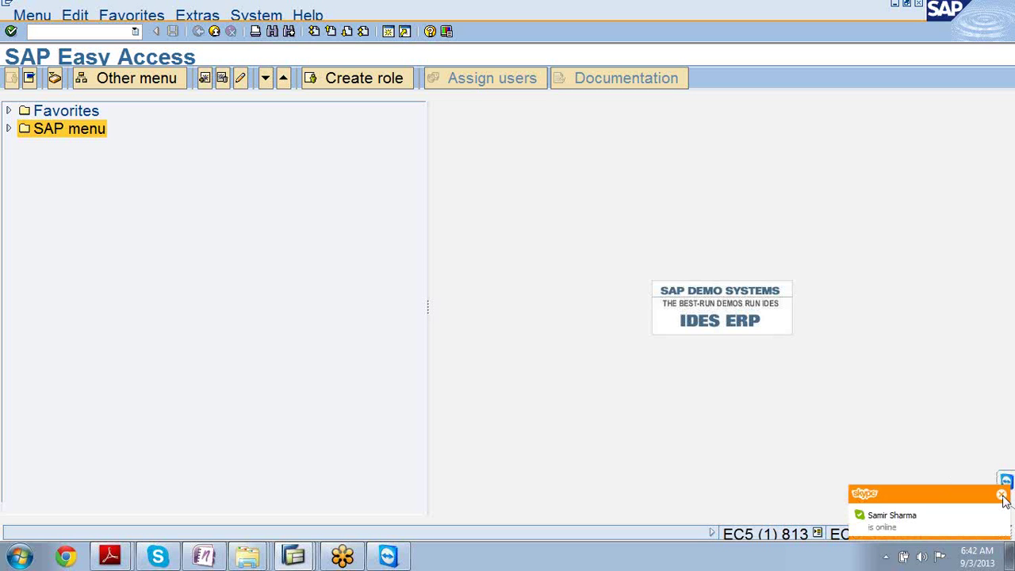
left_click(1002, 495)
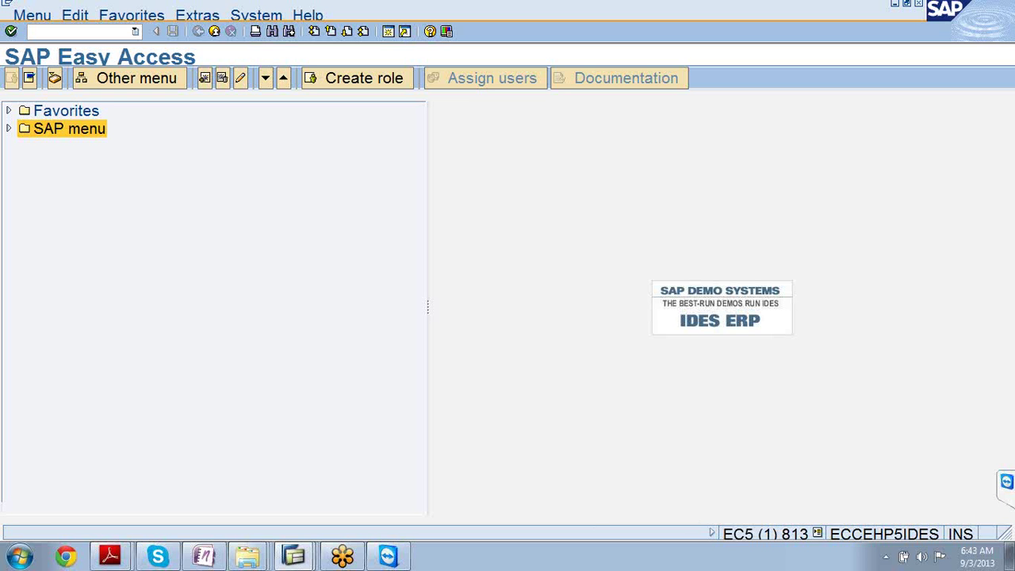
Search the Start menu for 'ecc' and launch the Data Entry program
left_click(21, 556)
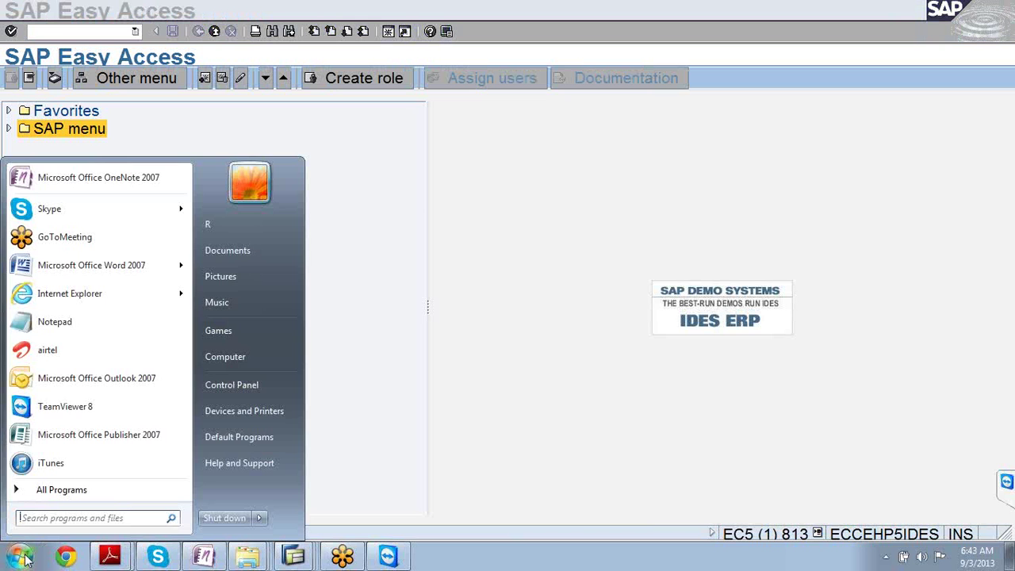
type("ecc")
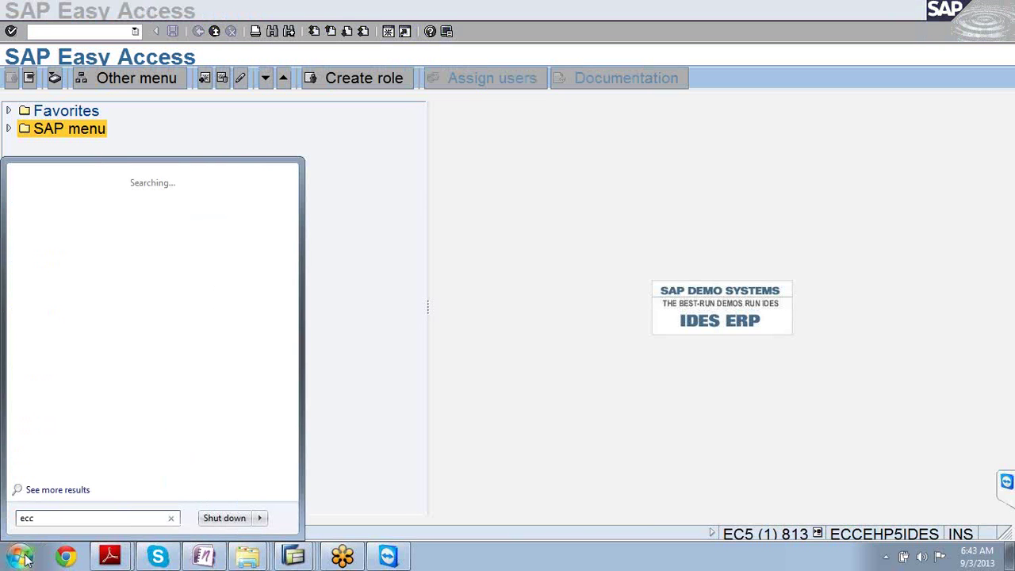
key("Return")
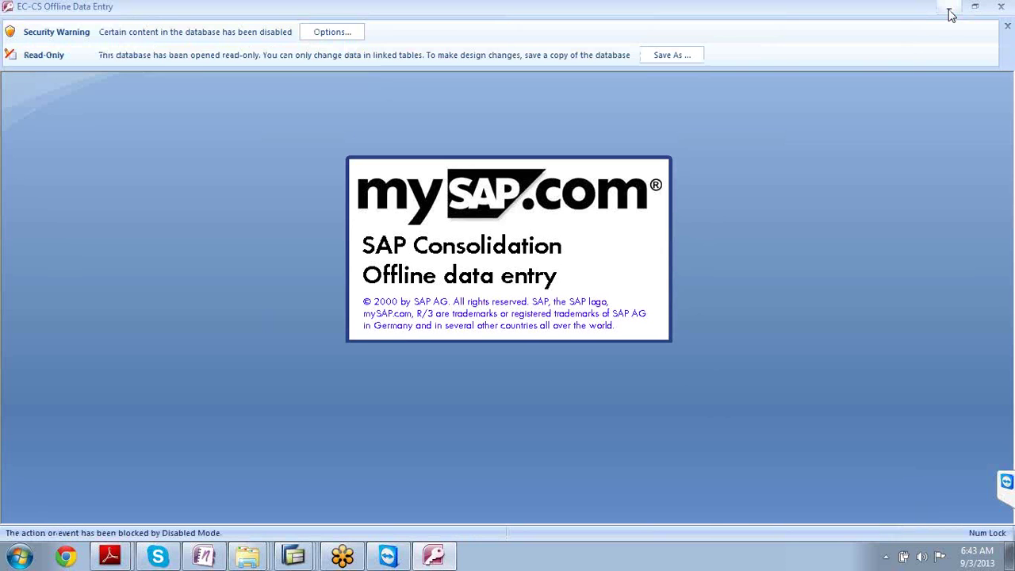
Minimize and then close the unresponsive Microsoft Access window
left_click(948, 9)
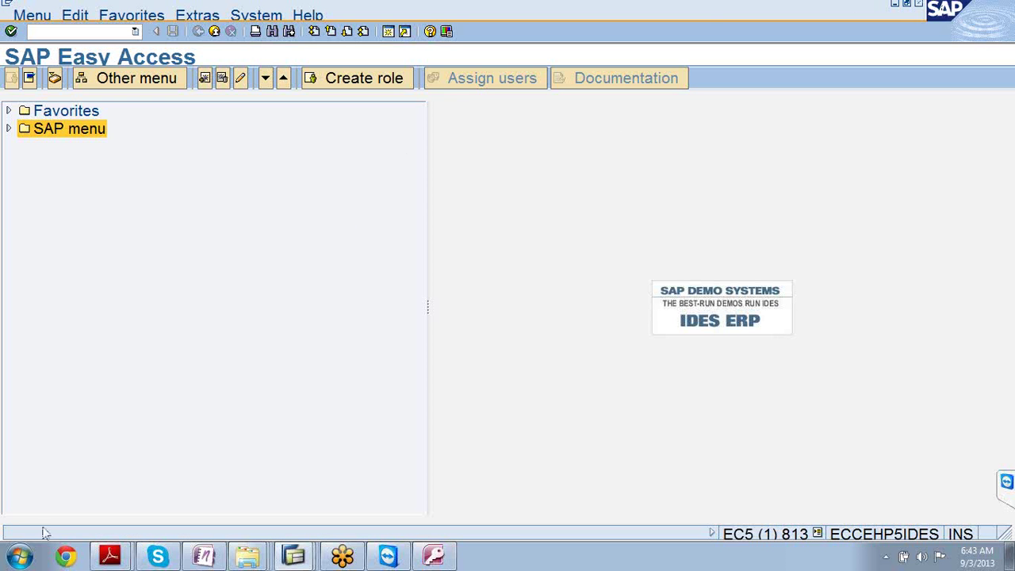
right_click(448, 559)
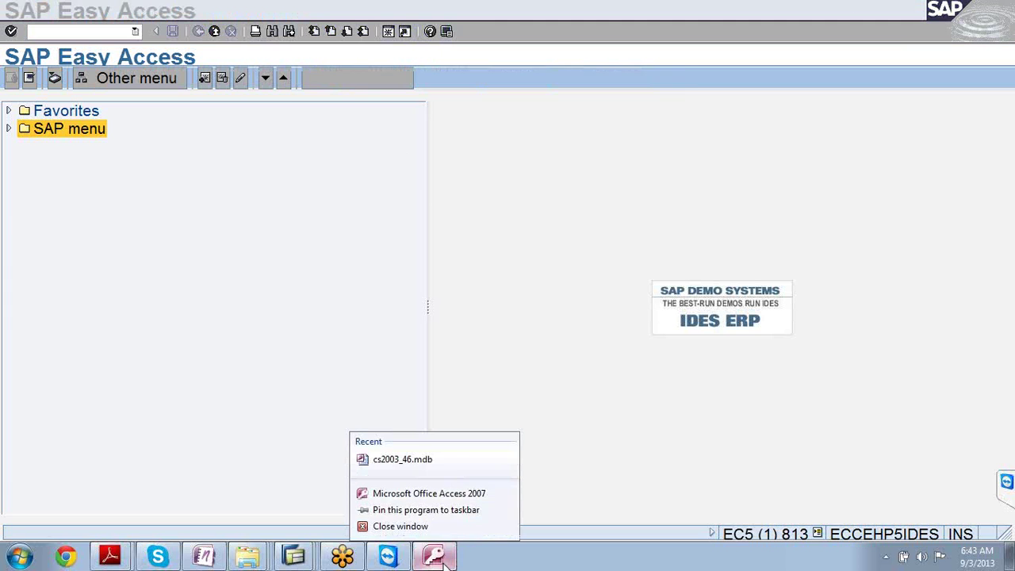
left_click(423, 531)
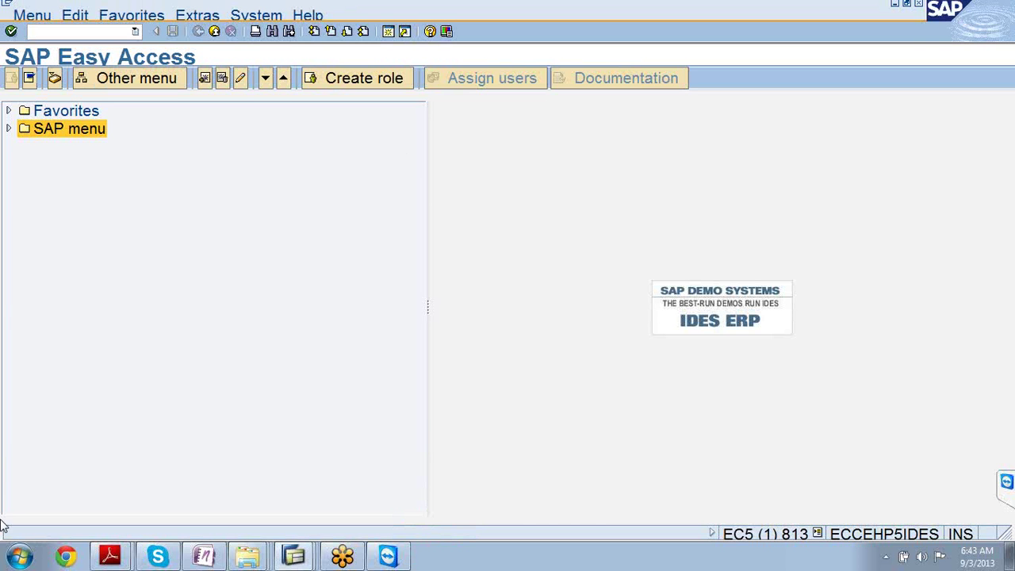
Search the Start menu for 'ecc' again and open ECC Architecture.htm
left_click(14, 557)
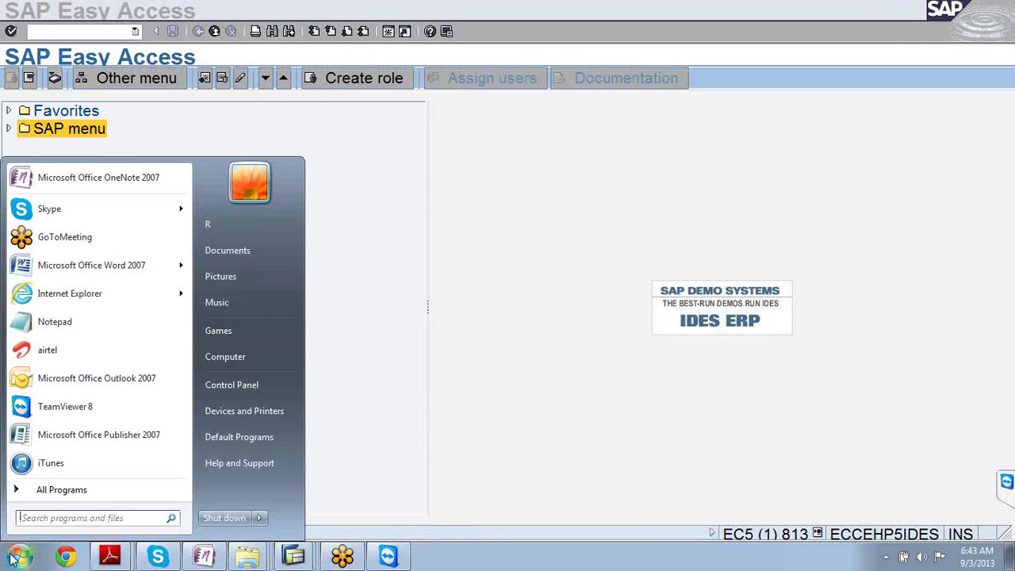
type("ecc")
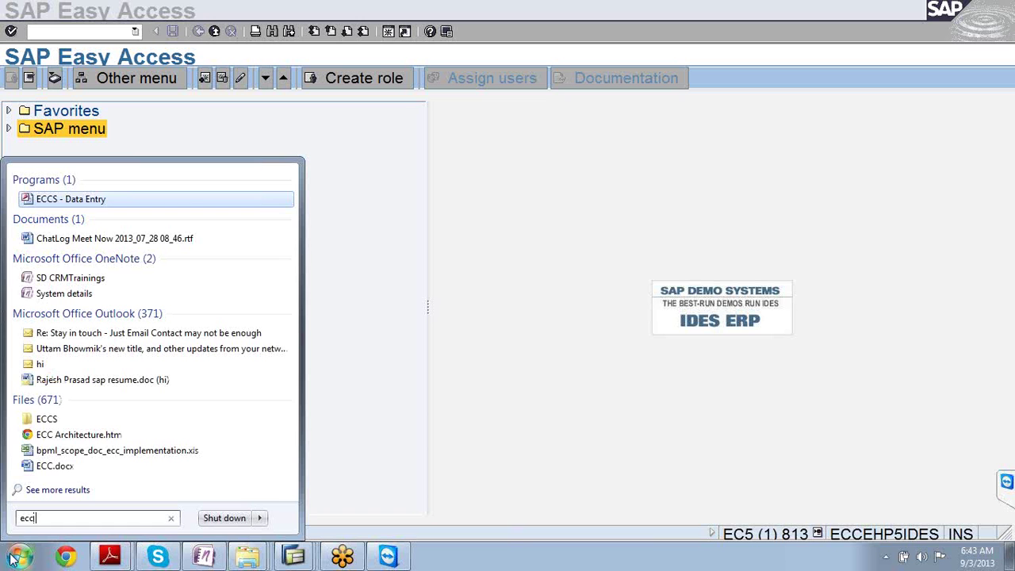
left_click(55, 437)
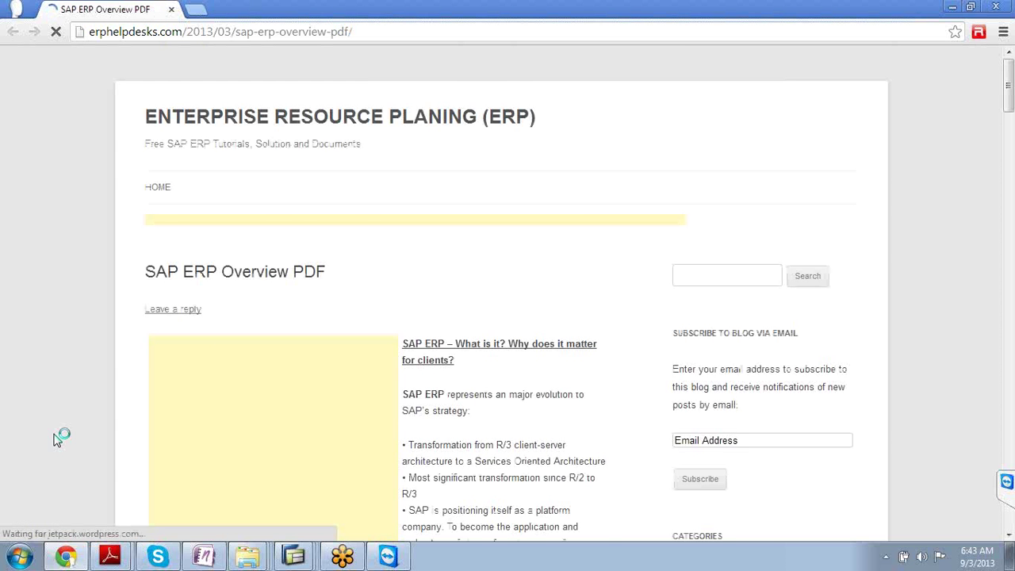
Scroll the SAP ERP Overview page to the architecture diagram, then minimize Chrome
scroll(55, 439, "down", 4)
scroll(56, 438, "down", 5)
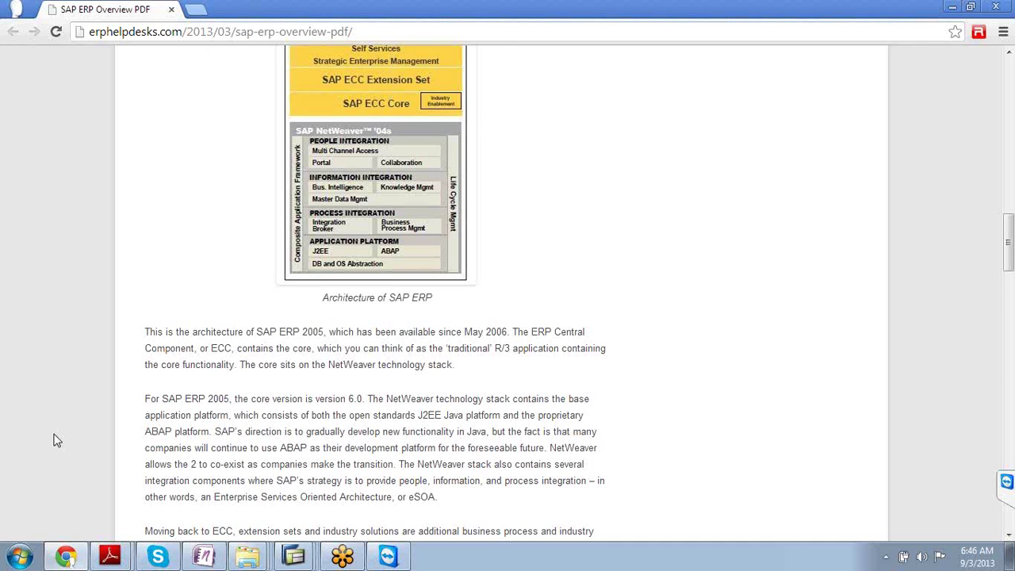
left_click(955, 11)
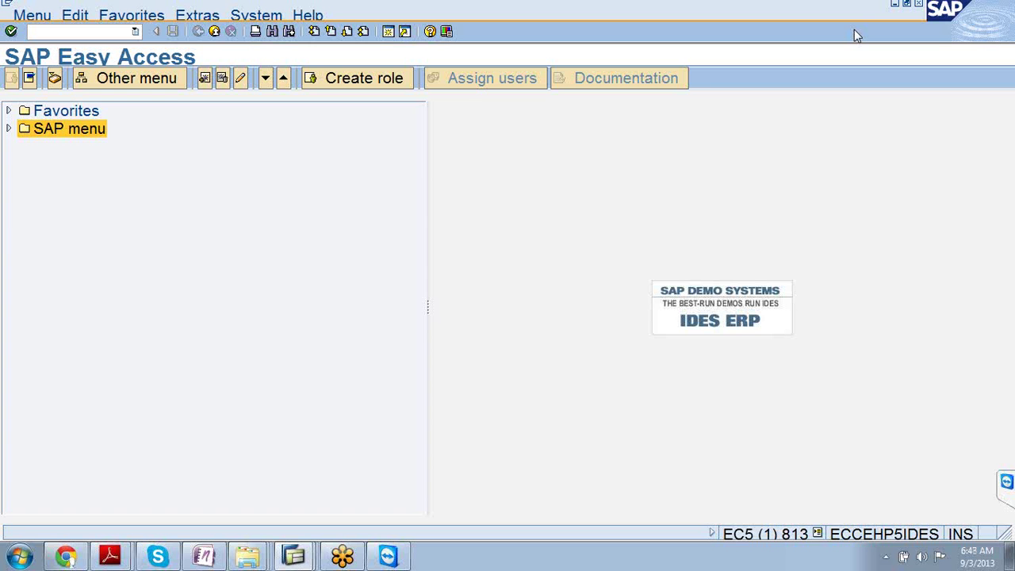
Close the SAP Easy Access window and confirm Yes to log off
left_click(918, 4)
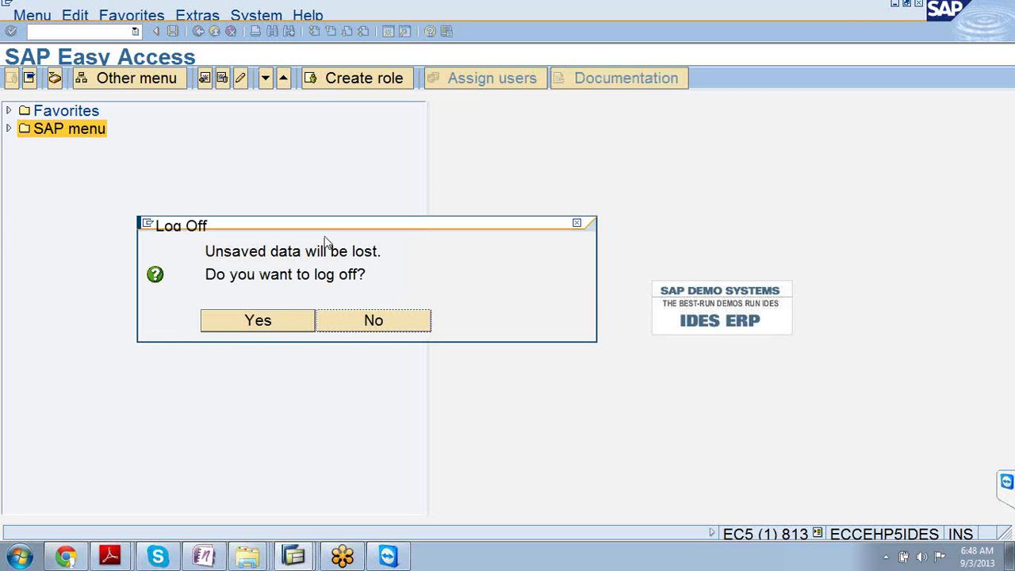
left_click(286, 317)
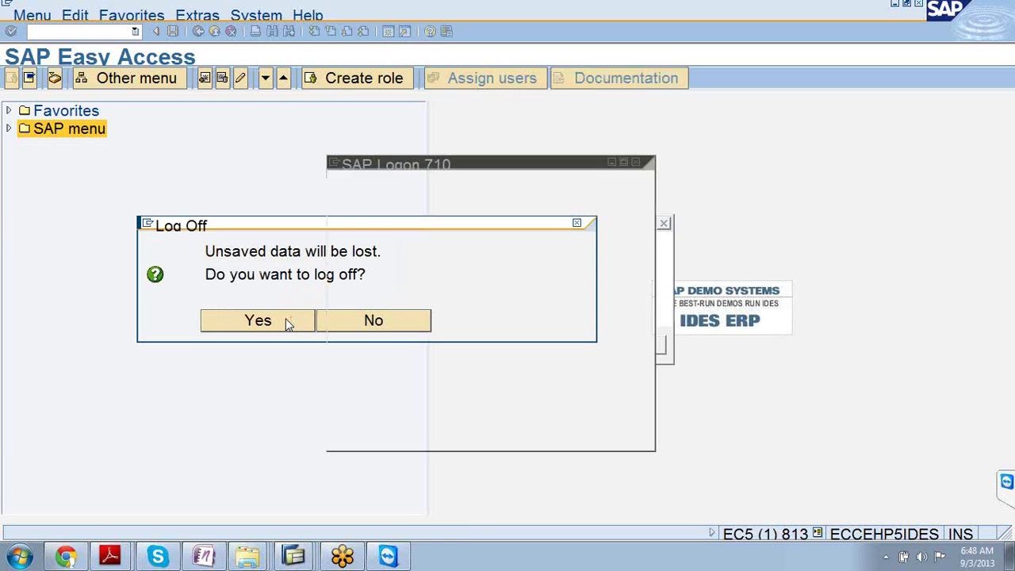
Minimize SAP Logon, answer No to the connection error, and close the Skype notification
left_click(609, 162)
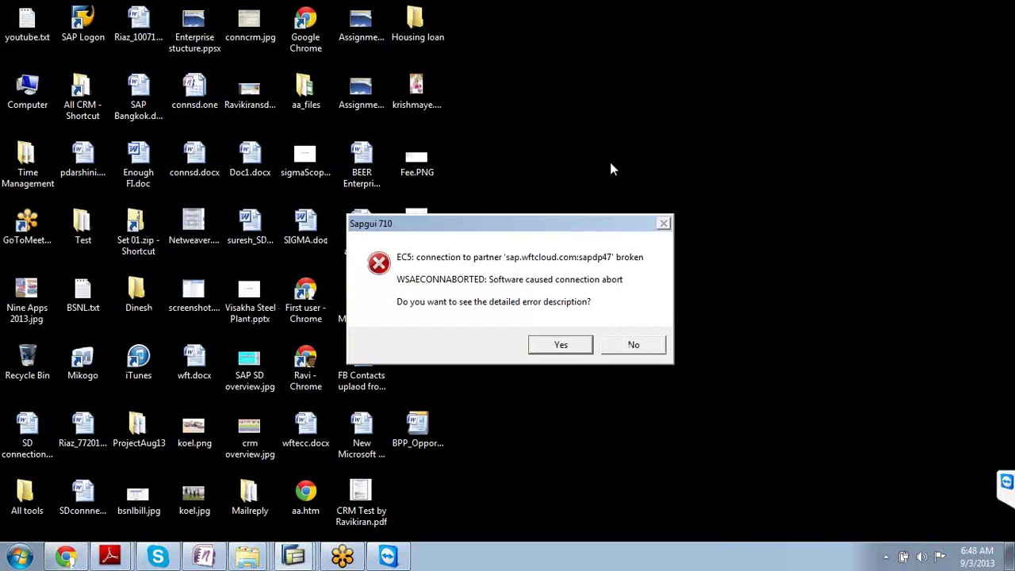
left_click(631, 345)
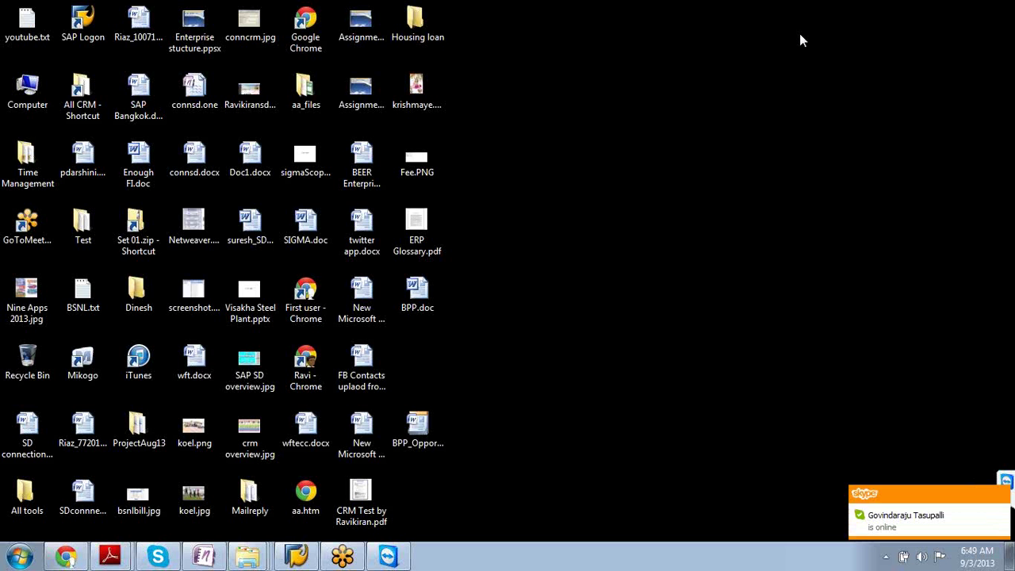
left_click(1002, 496)
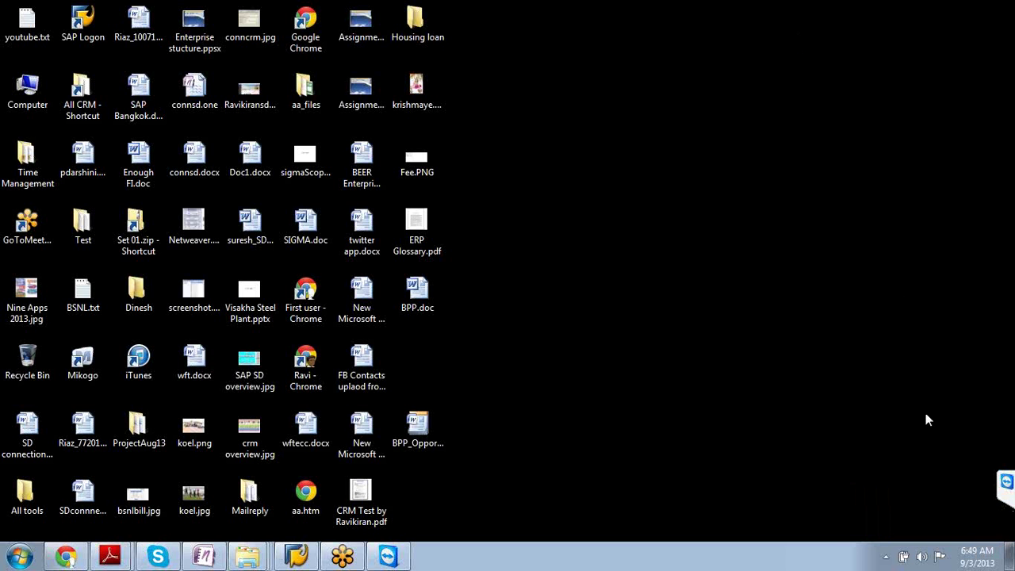